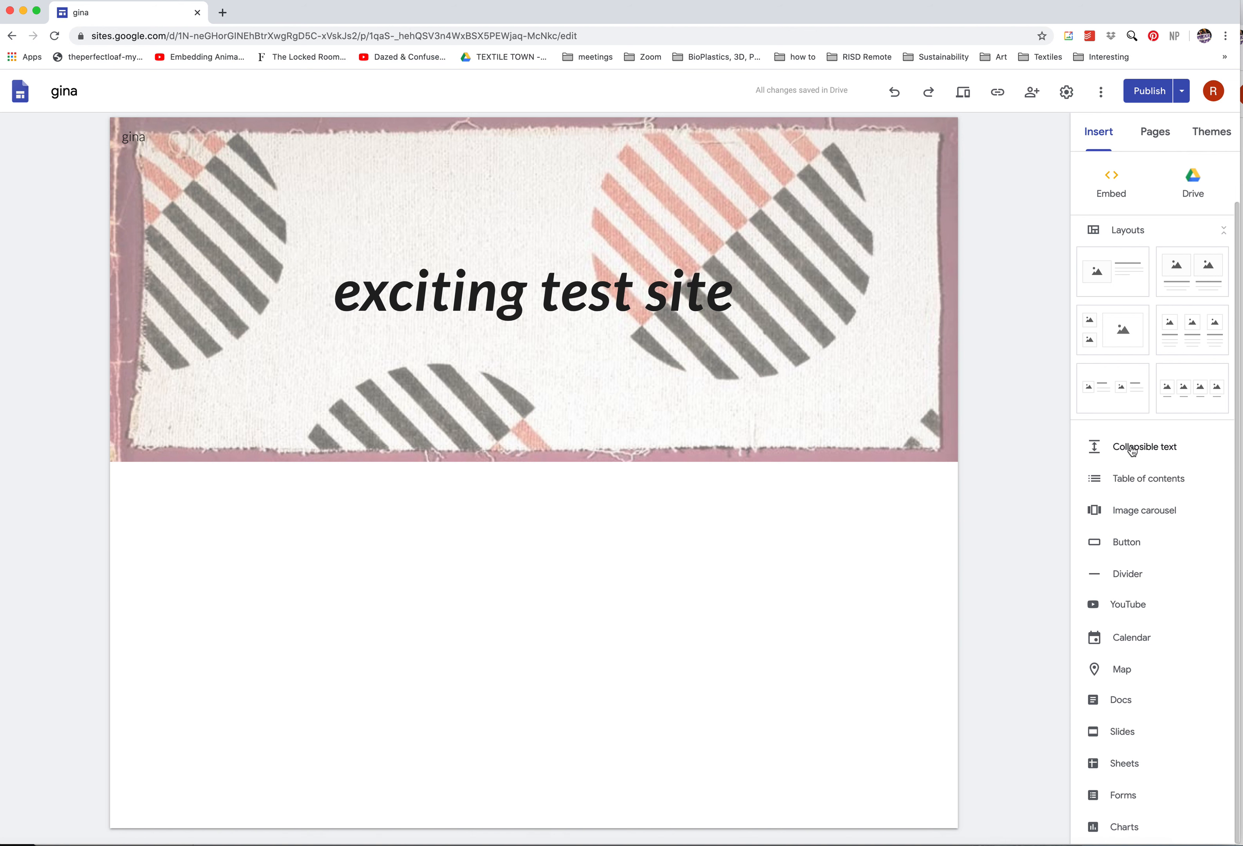
Insert a collapsible text block below the header with the heading "introduction to CAD in Textiles: CAD is an integral"
click(1132, 448)
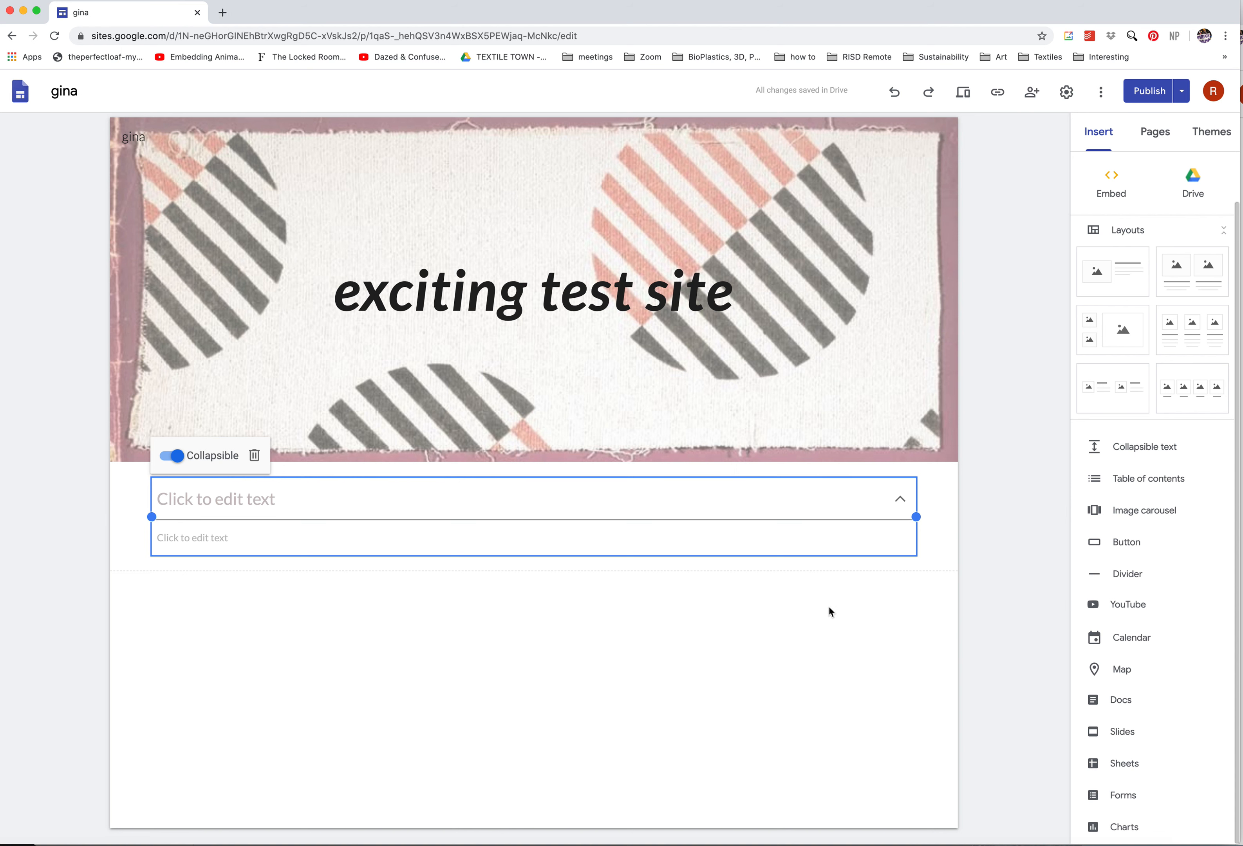
click(260, 500)
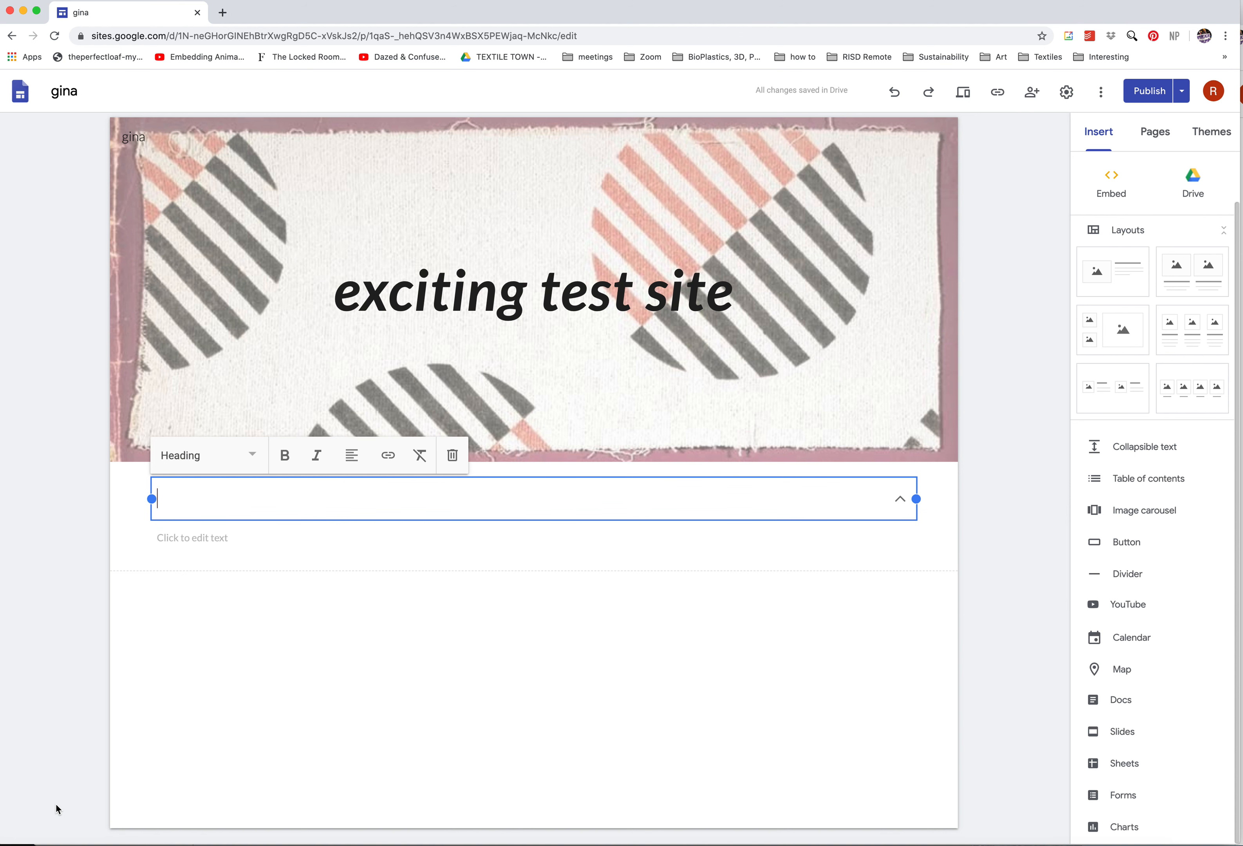
text(introductio)
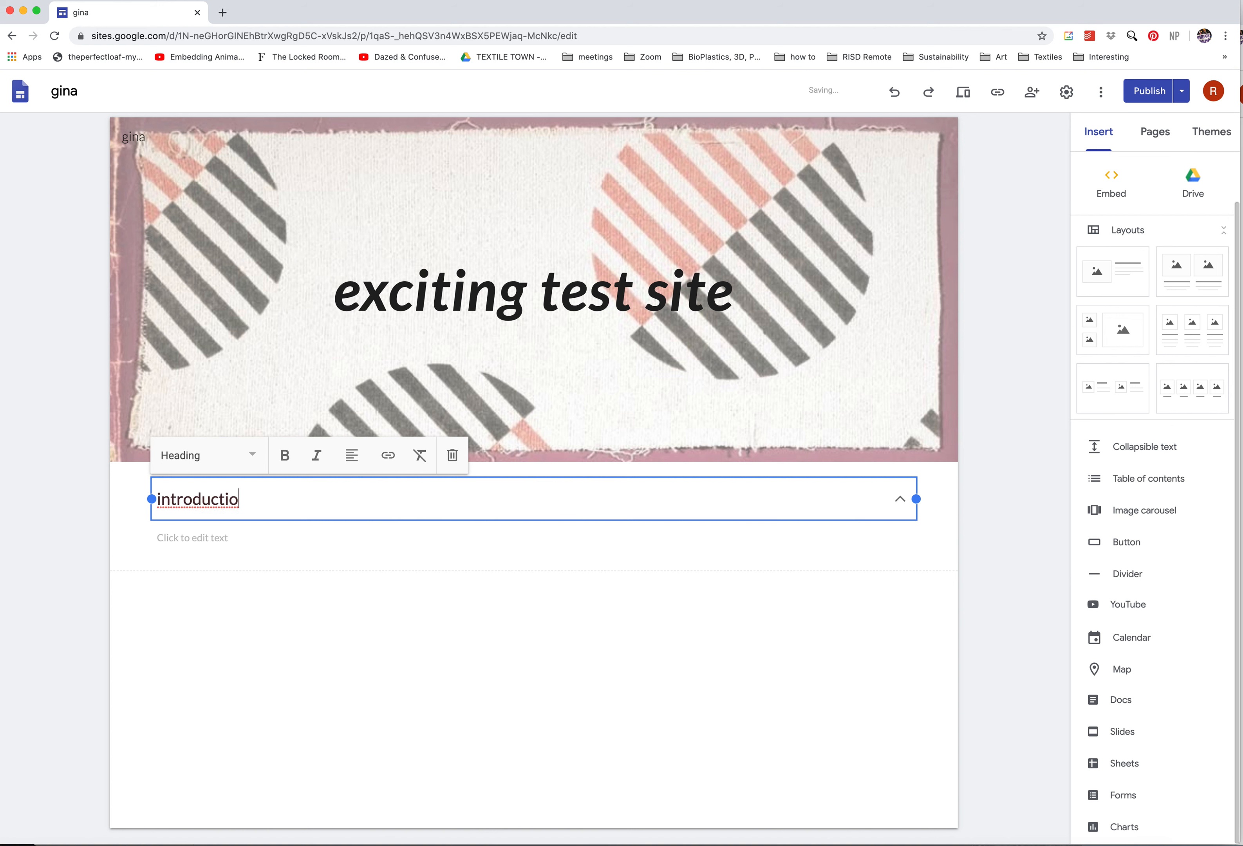
text(n to CAD in Textiles: )
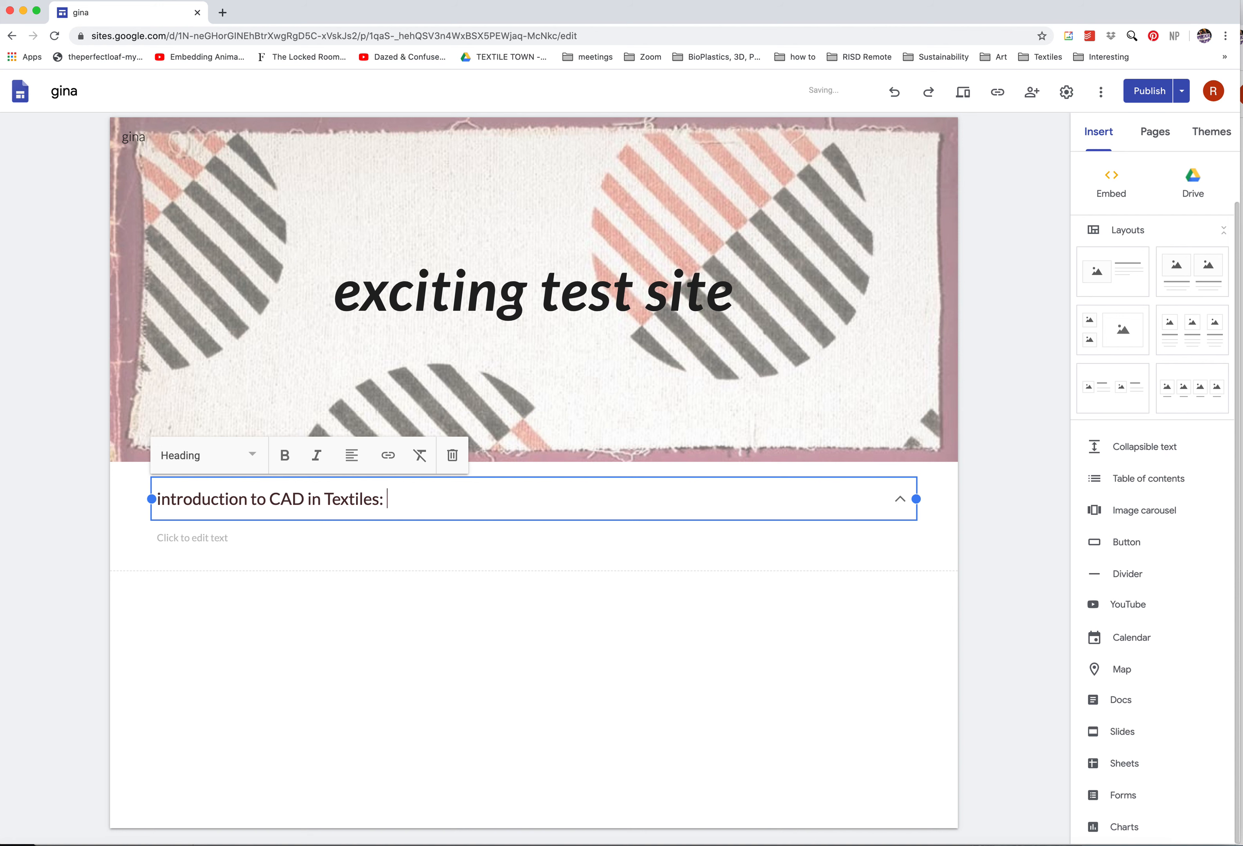
text(CAD is an inegral)
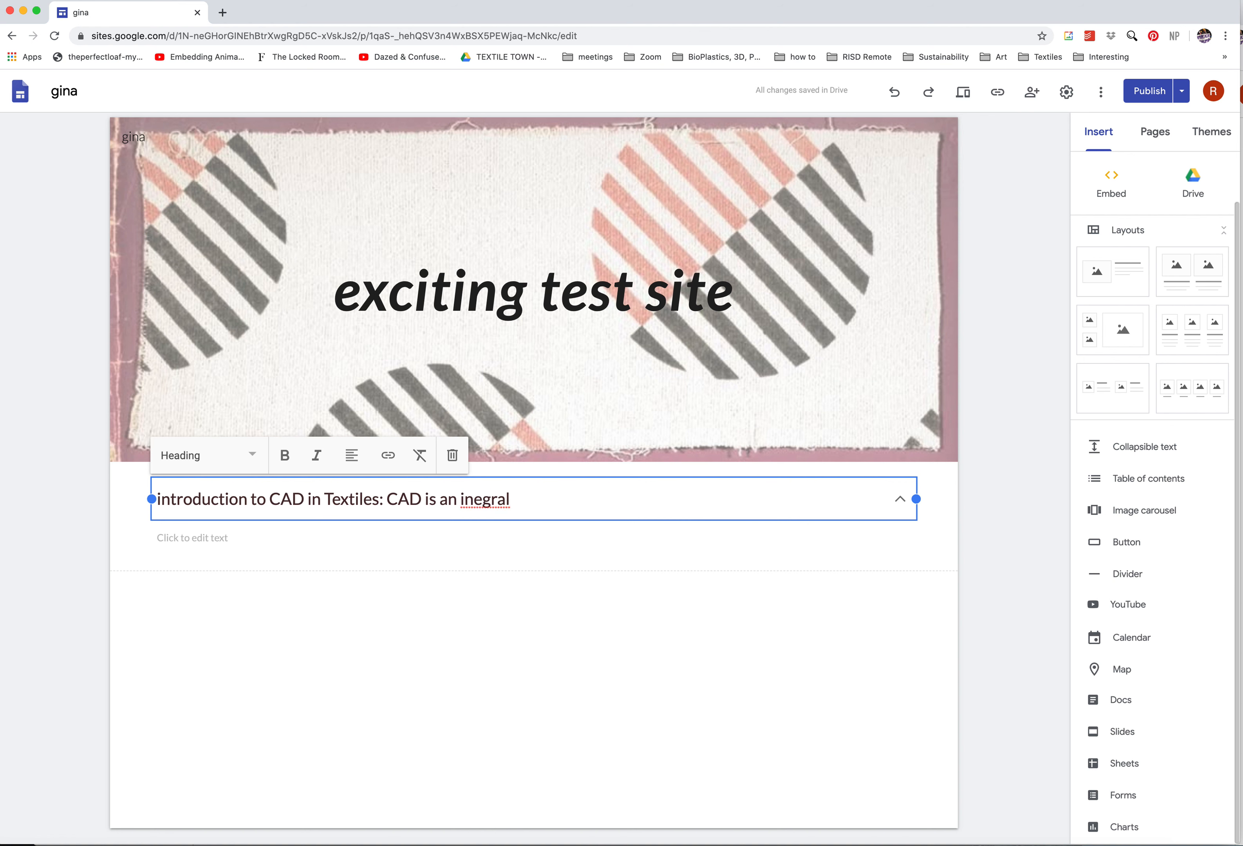
key(Left)
key(Left)
key(Left)
text(t)
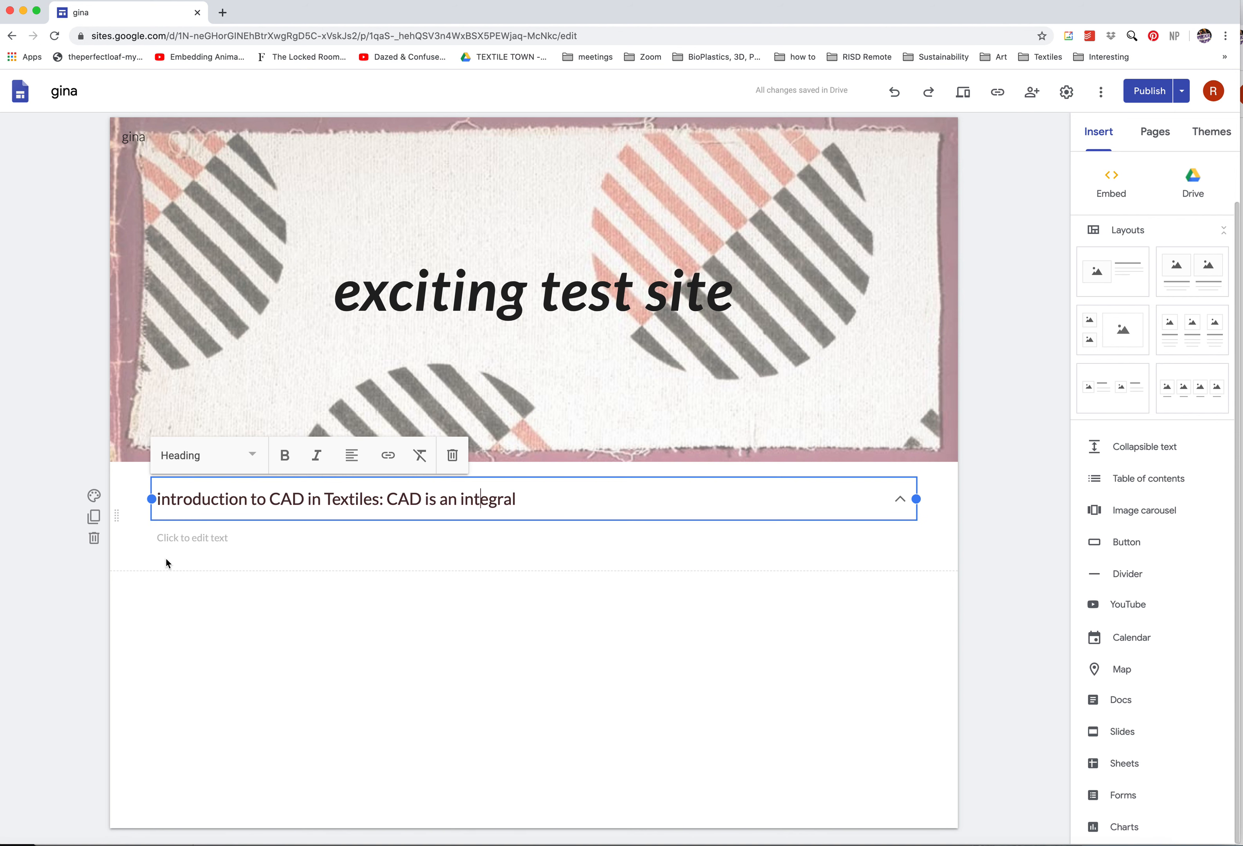
click(187, 531)
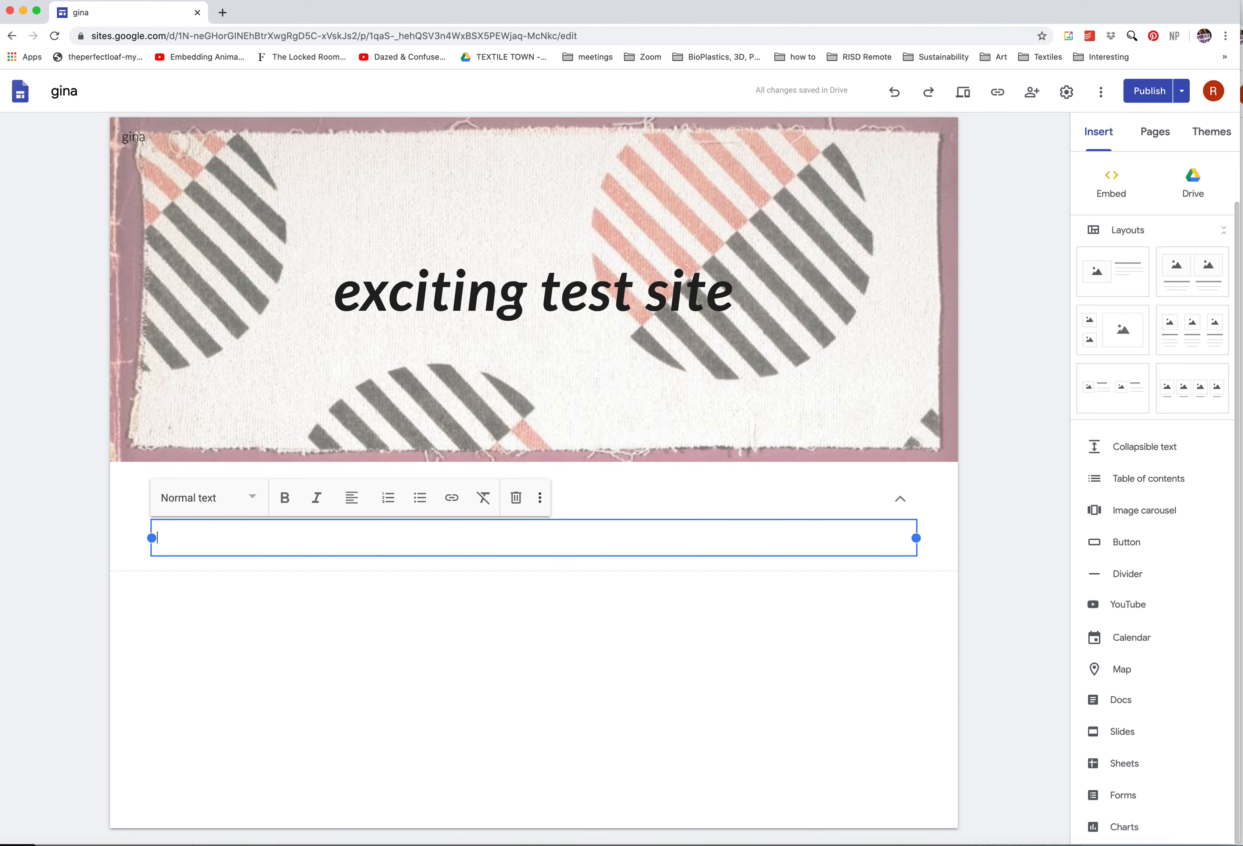
key(super+grave)
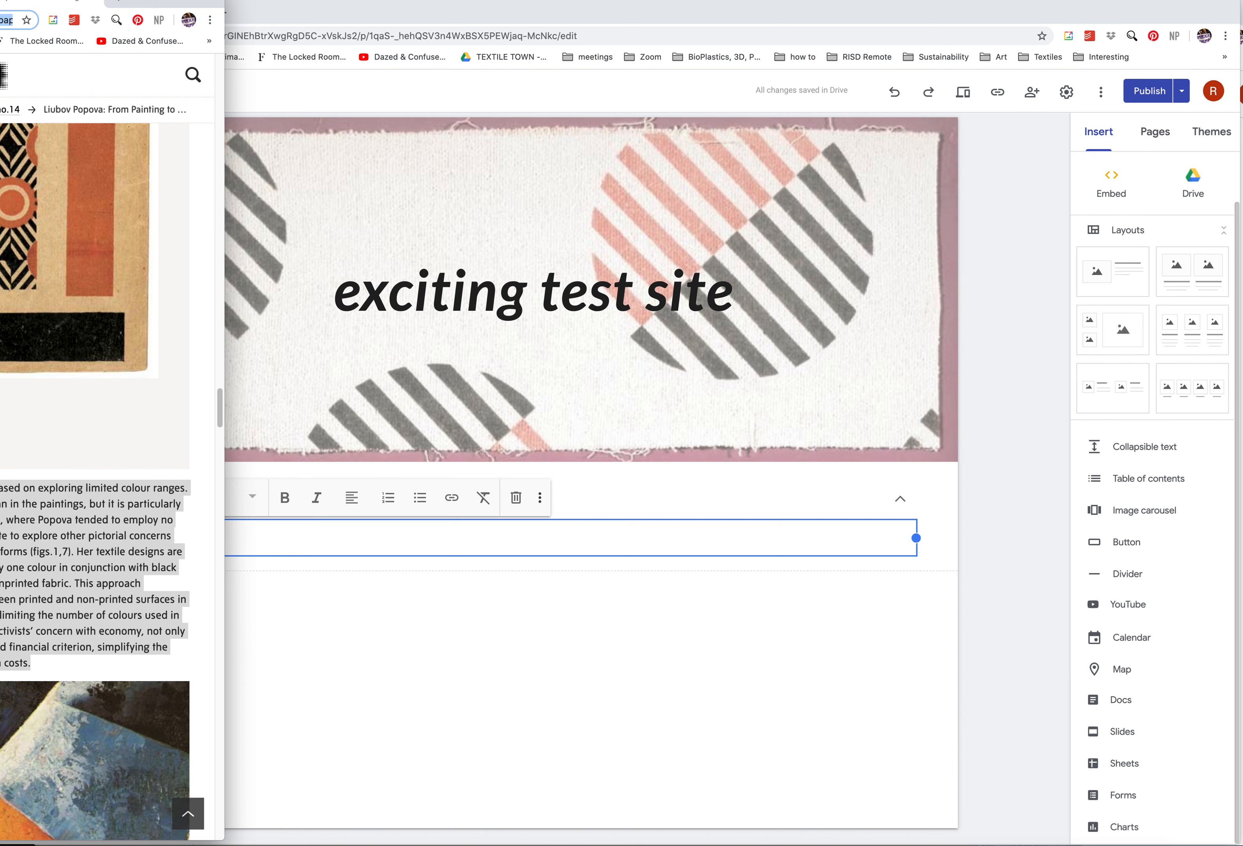
click(294, 549)
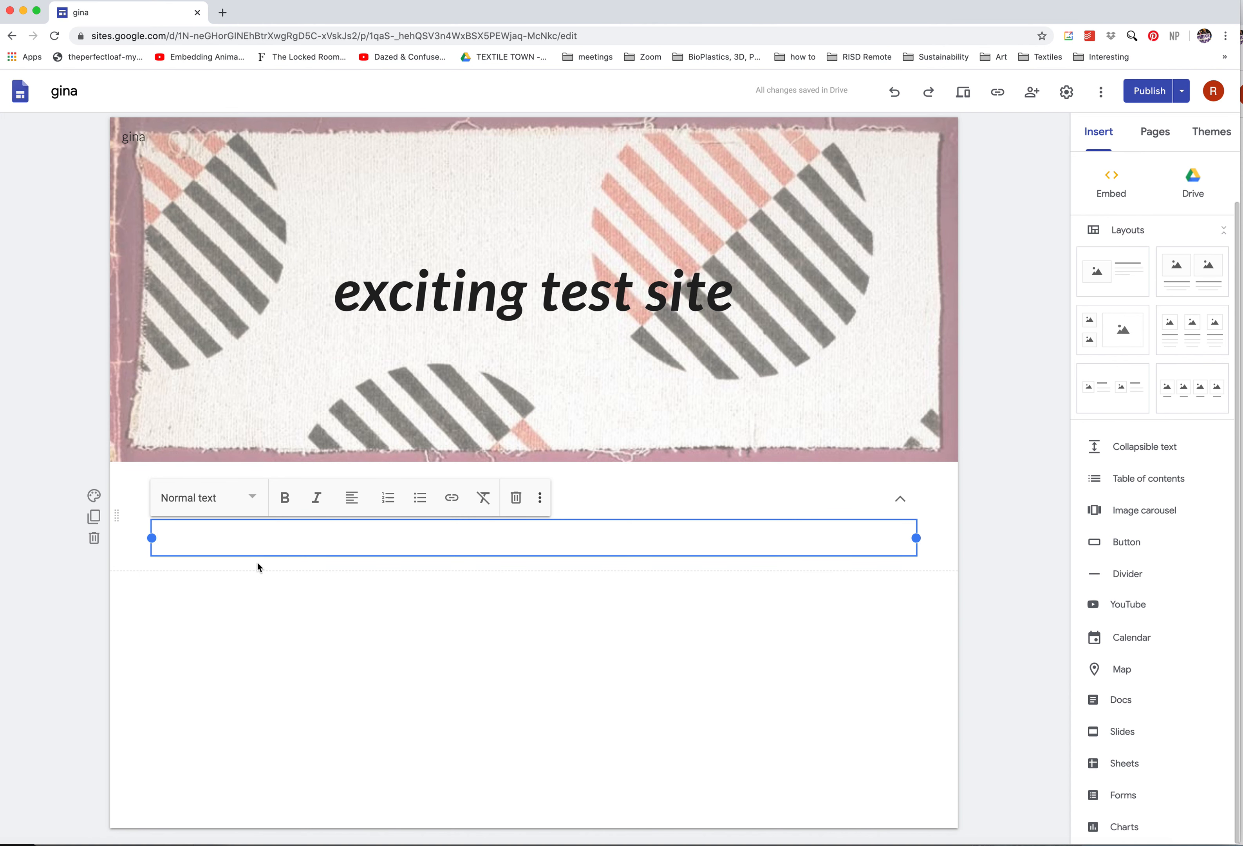
text(https://www.tate.org.uk/research/publications/tate-papers/14/liubov-popova-from-painting-to-textile-design)
key(super+z)
Copy the Liubov Popova article's paragraph on limited colour ranges into the collapsible block's body and add an empty line after it
key(super+grave)
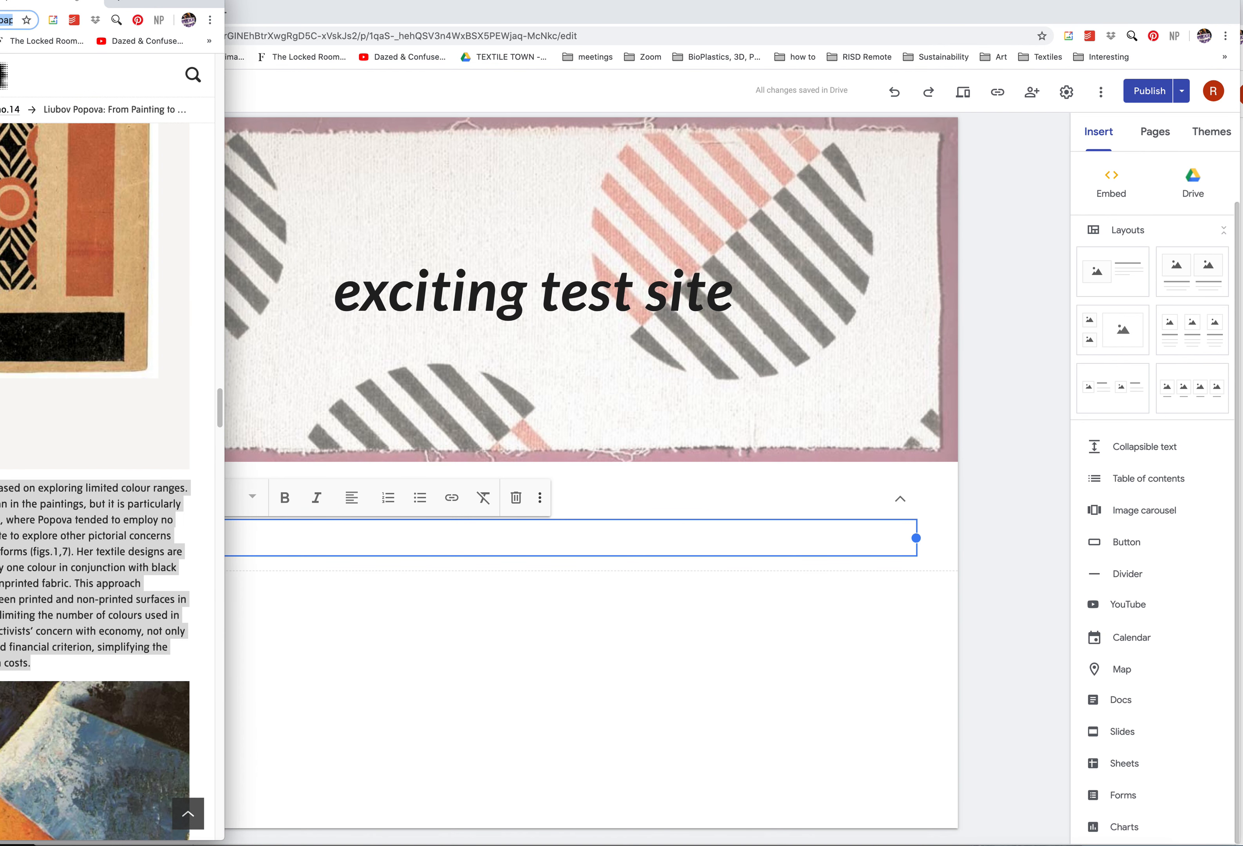
drag(2, 483, 114, 664)
key(super+grave)
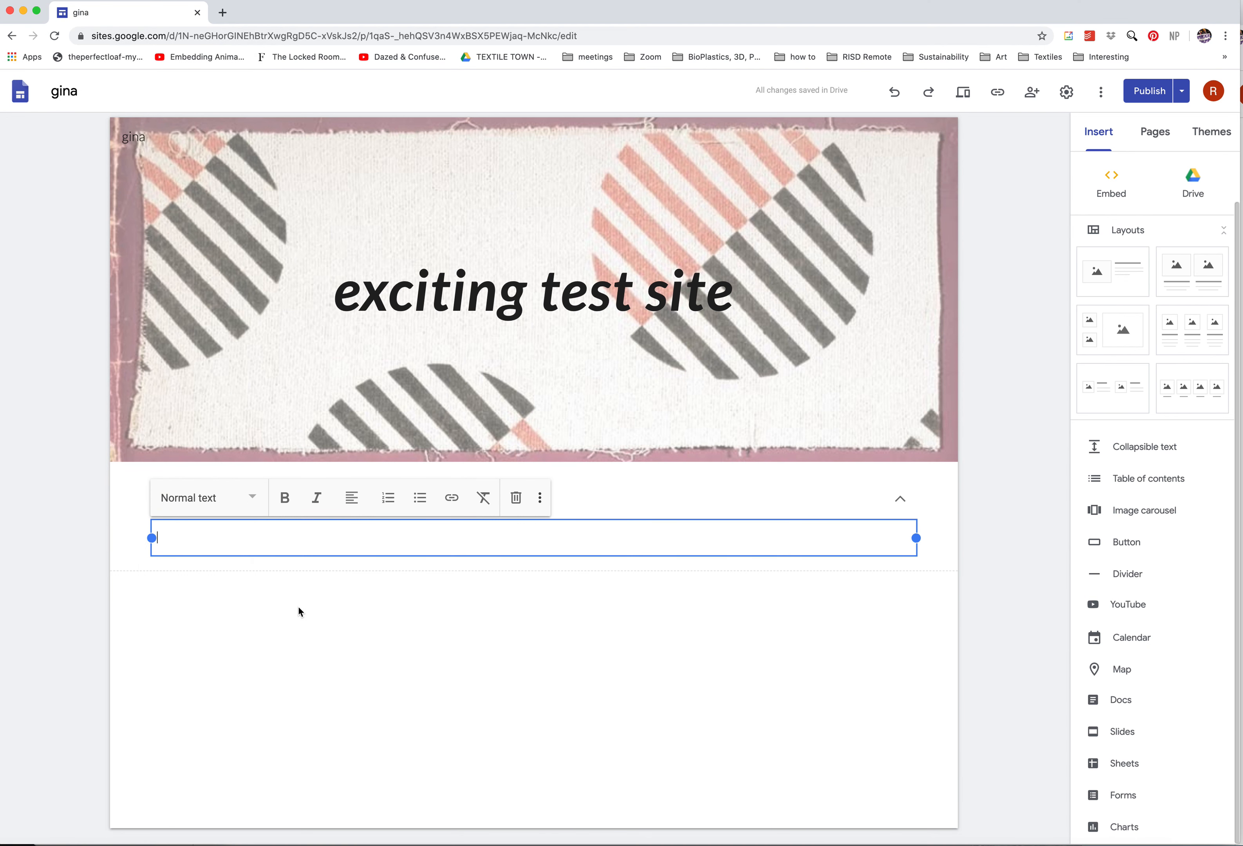
text(Both the paintings and textiles also tended to be based on exploring limited colour ranges. This is generally far more evident in the textiles than in the paintings, but it is particularly apparent in her non-figurative paintings of 1920–1, where Popova tended to employ no more than three colours, using this restricted palette to explore other pictorial concerns such as texture, or dynamism through intersecting forms (figs.1,7). Her textile designs are frequently bichromatic. Indeed, she often used only one colour in conjunction with black and white – white usually being the colour of the unprinted fabric. This approach demonstrated an interest in the relationships between printed and non-printed surfaces in the resulting swathe of cloth. At the same time, by limiting the number of colours used in the designs, Popova also conformed to the constructivists’ concern with economy, not only as an aesthetic concept but also as an industrial and financial criterion, simplifying the printing process and therefore reducing production costs.)
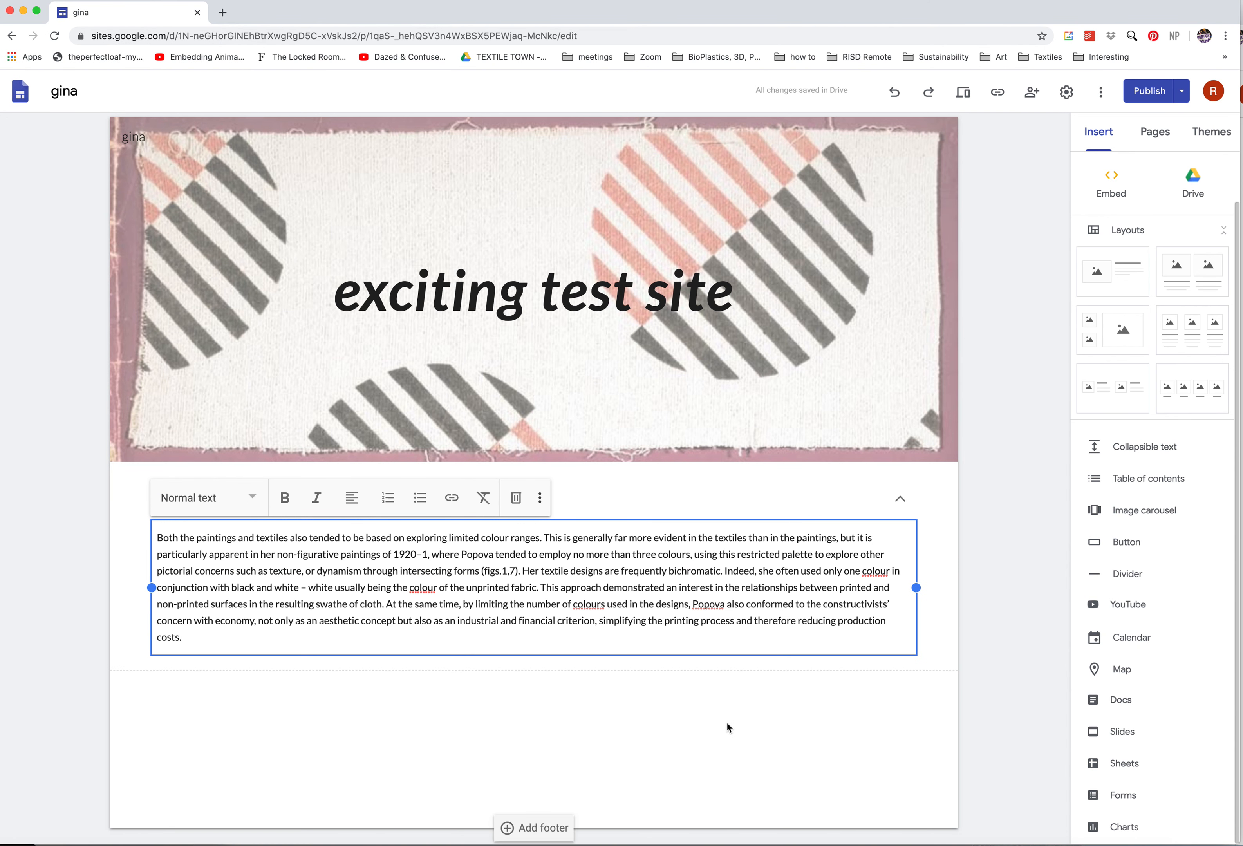
key(Return)
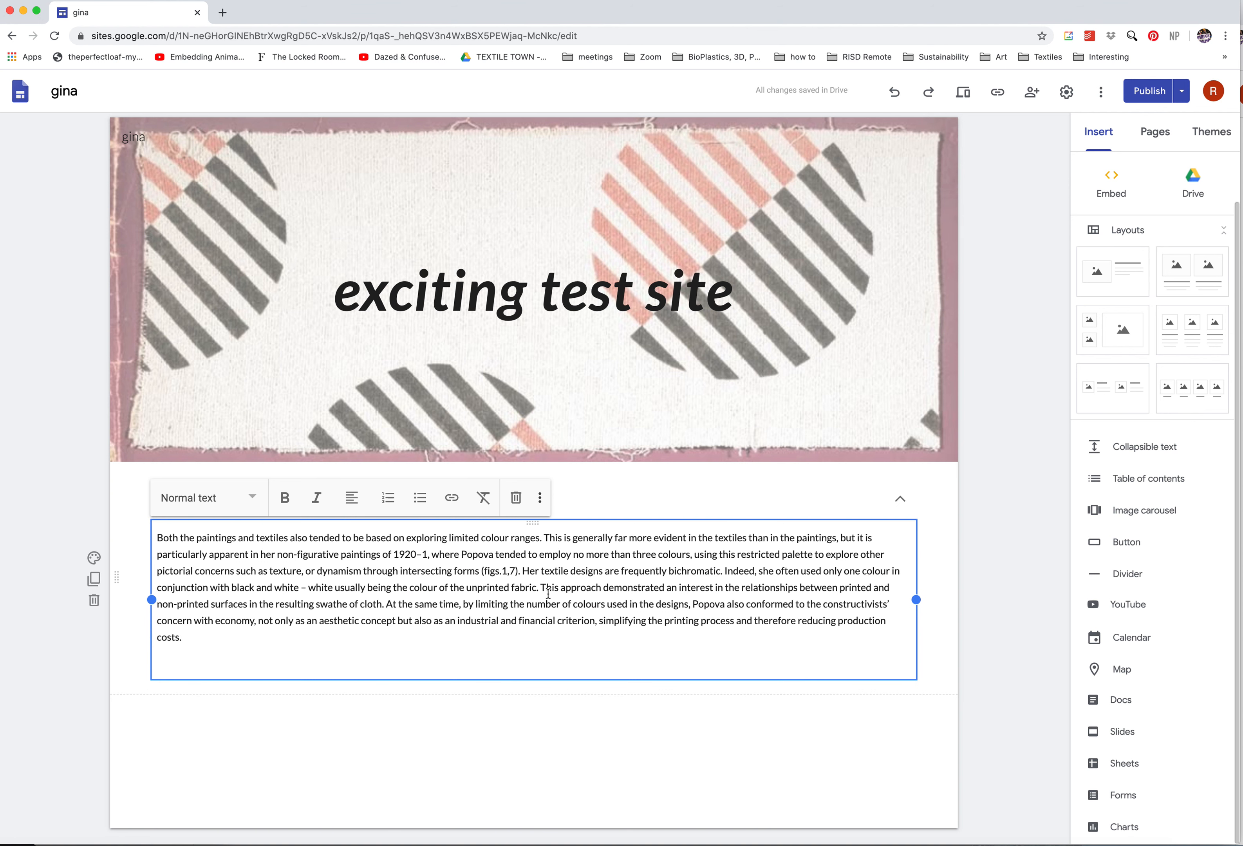
Check how the text block collapses and expands, and delete its section from the page
click(551, 723)
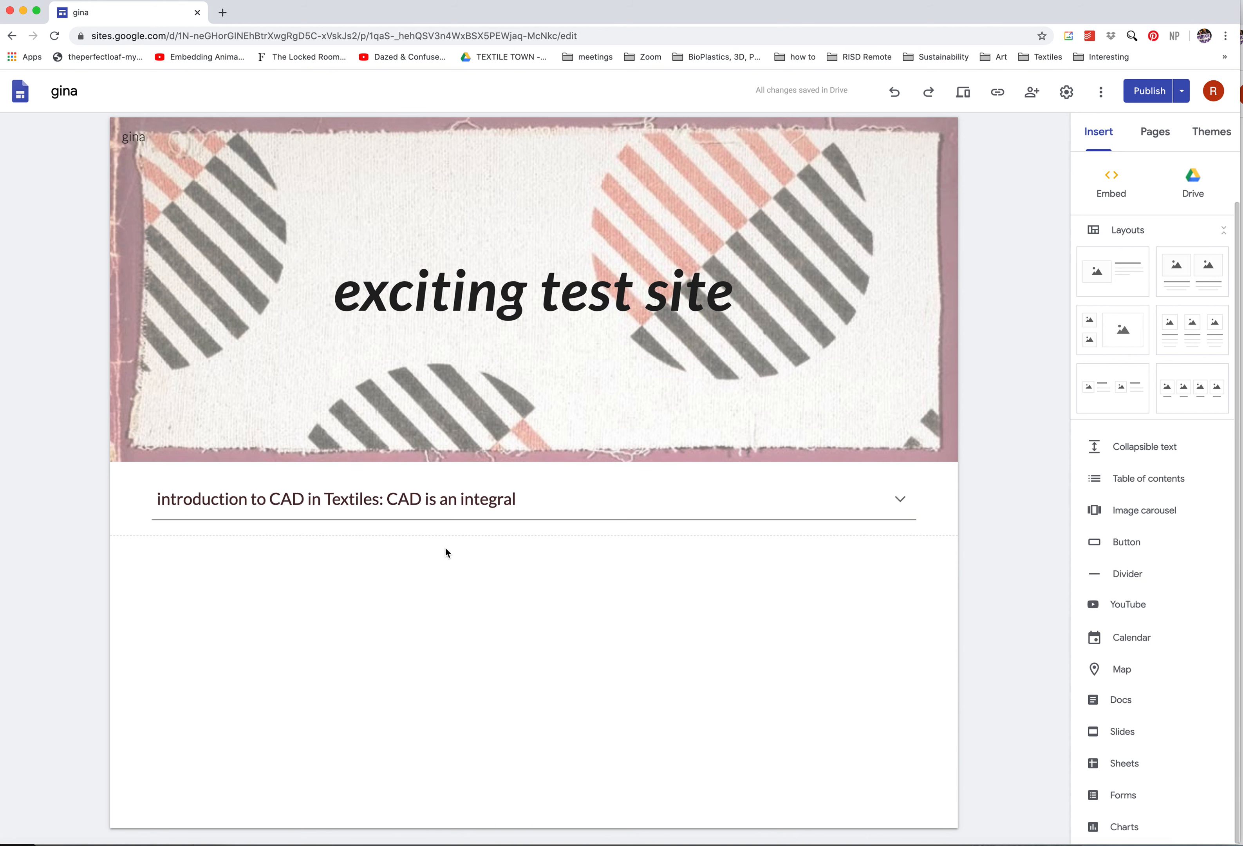
click(598, 492)
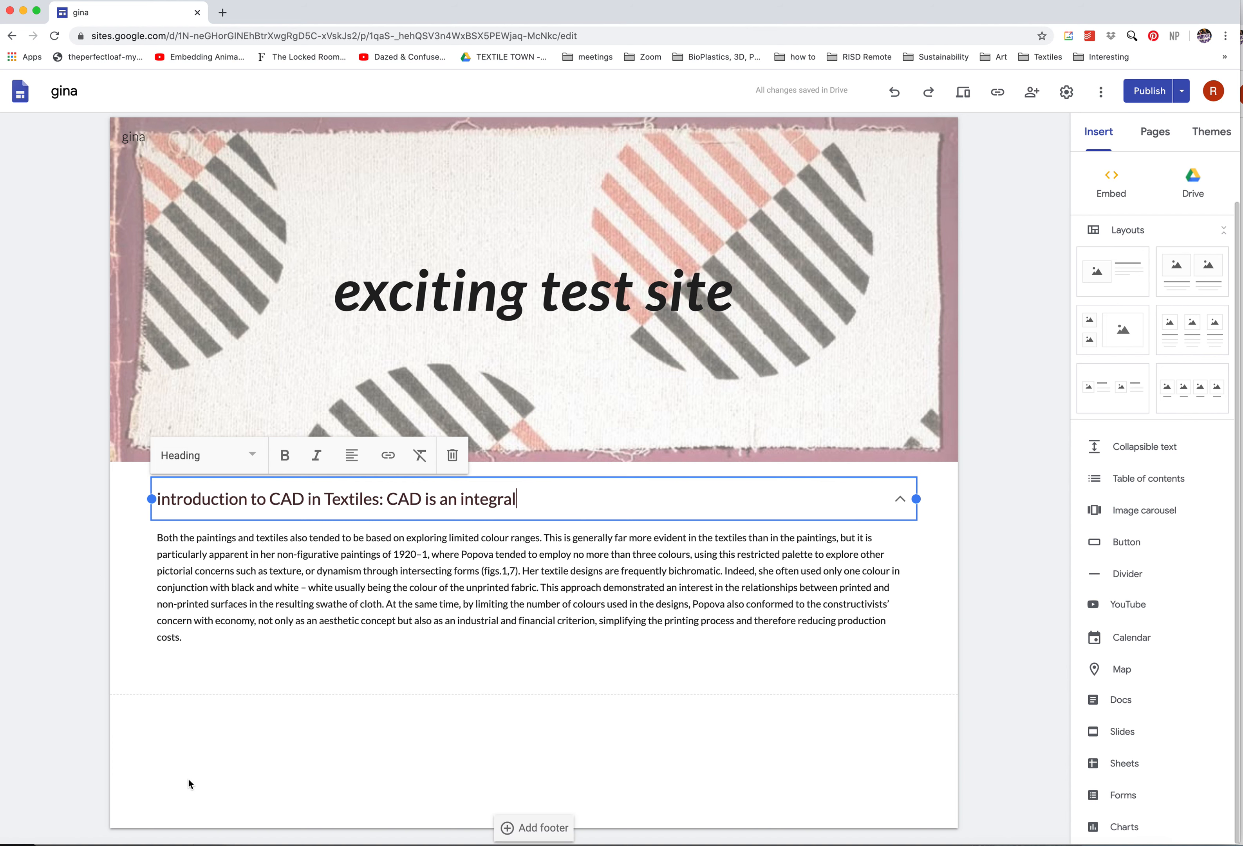
click(236, 731)
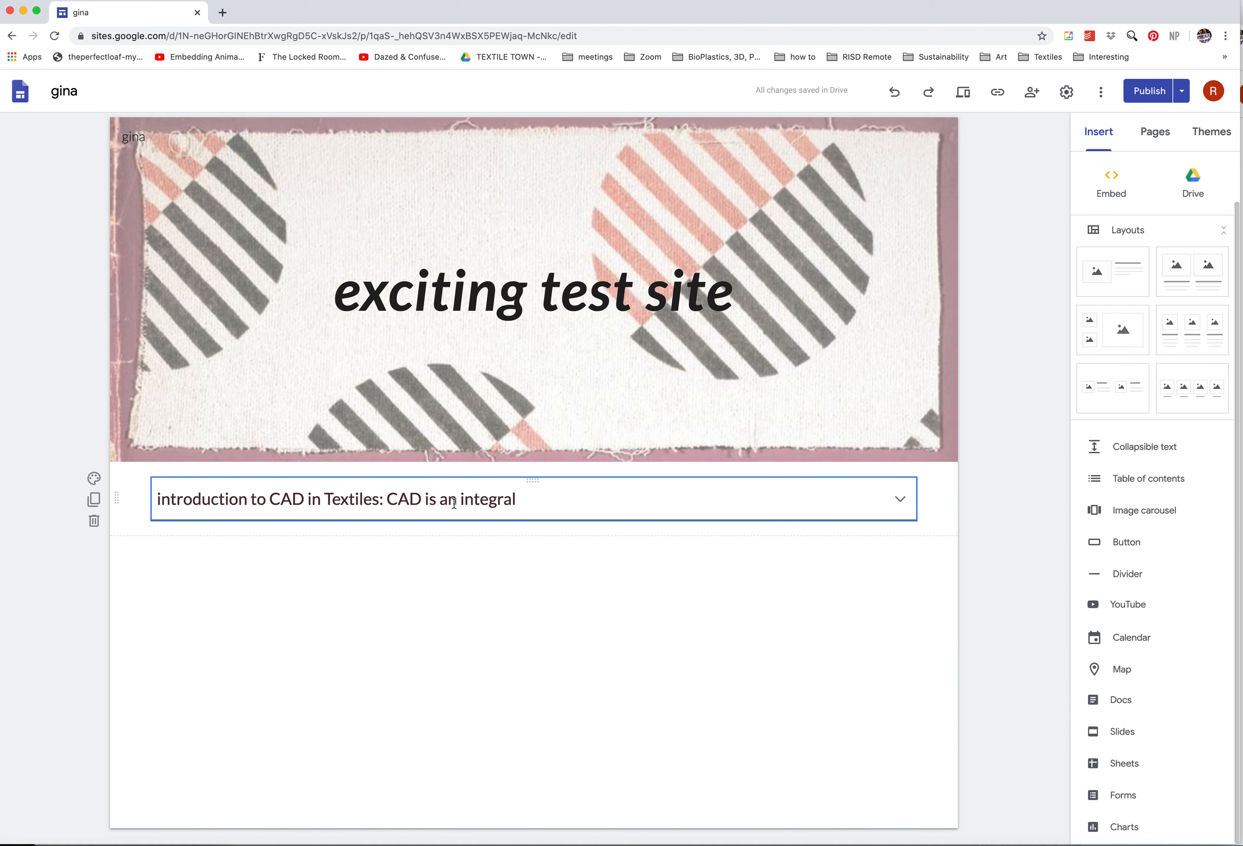
click(94, 521)
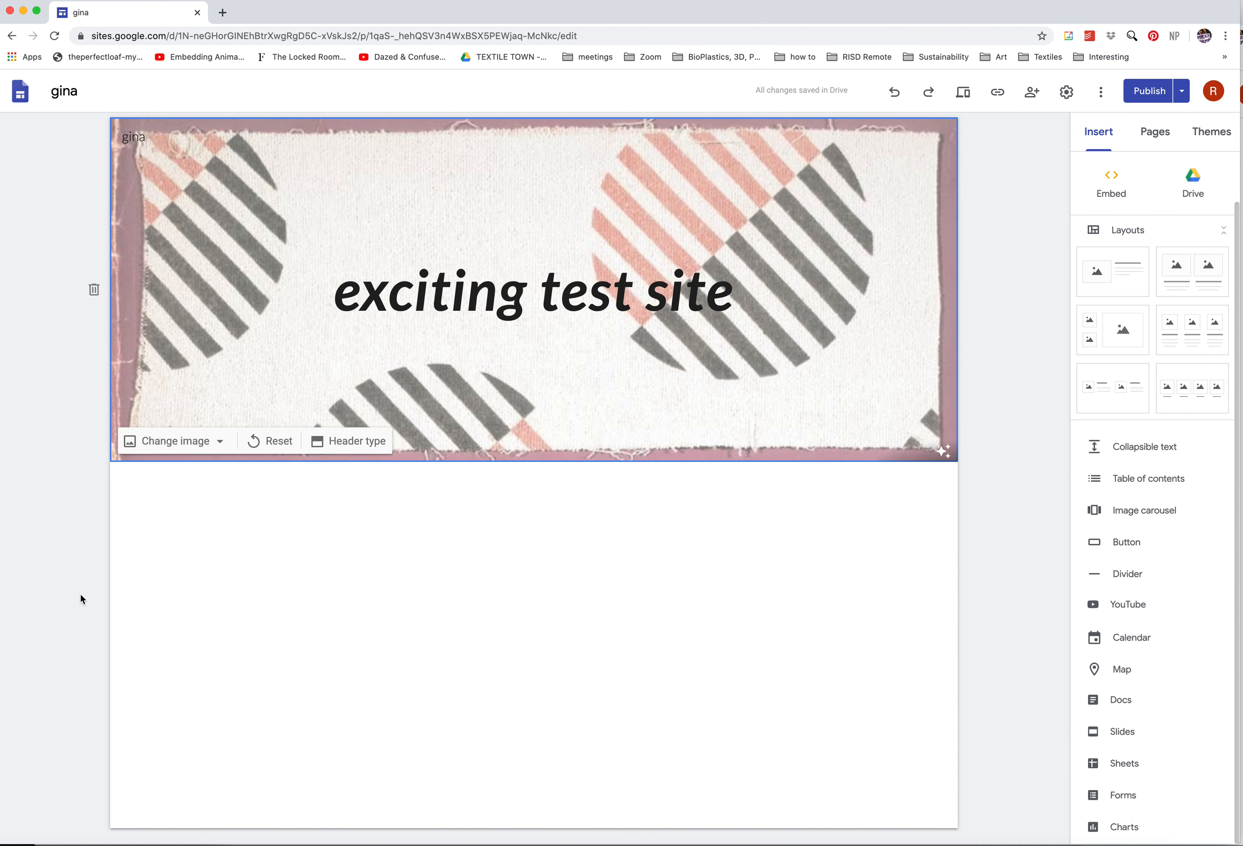
Try a collapsible text block narrowed to about a quarter of its full width, and delete its section
click(1155, 447)
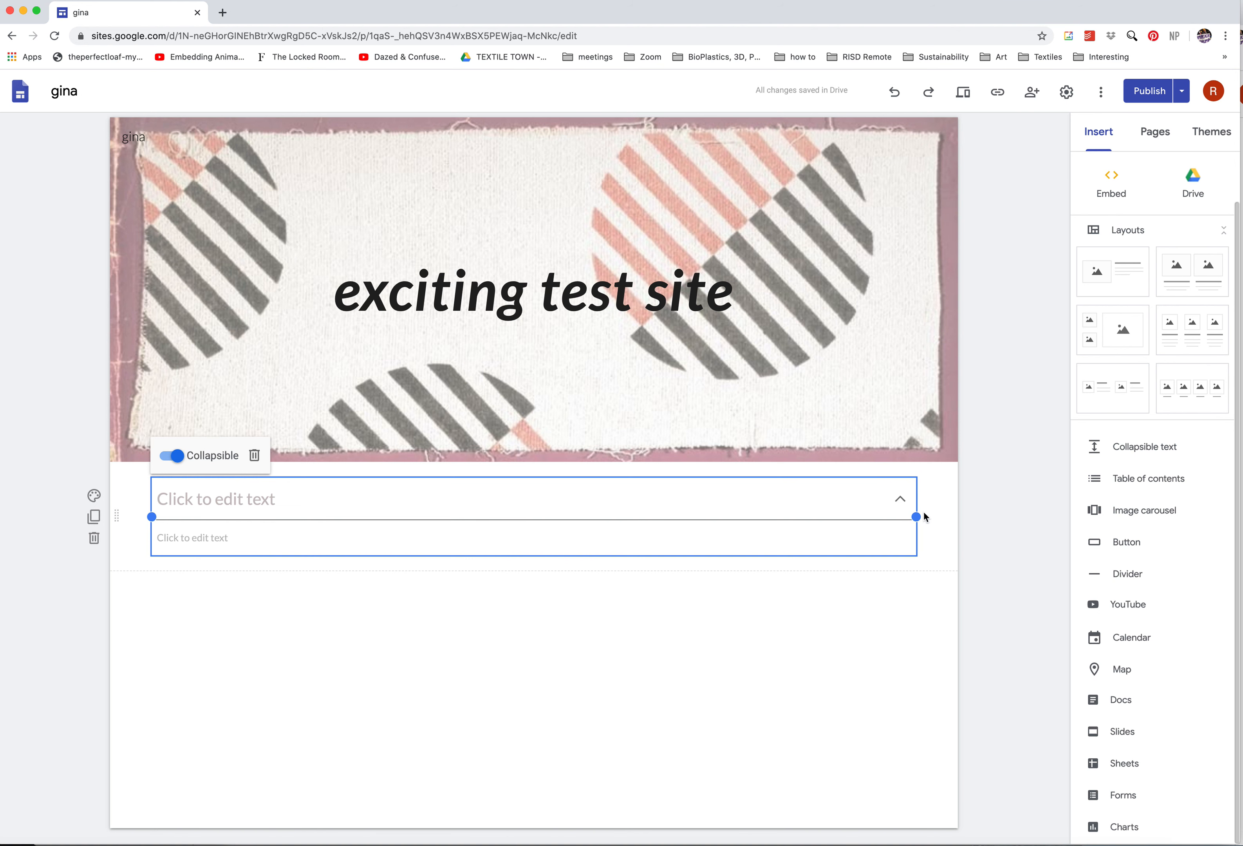
drag(916, 517, 330, 564)
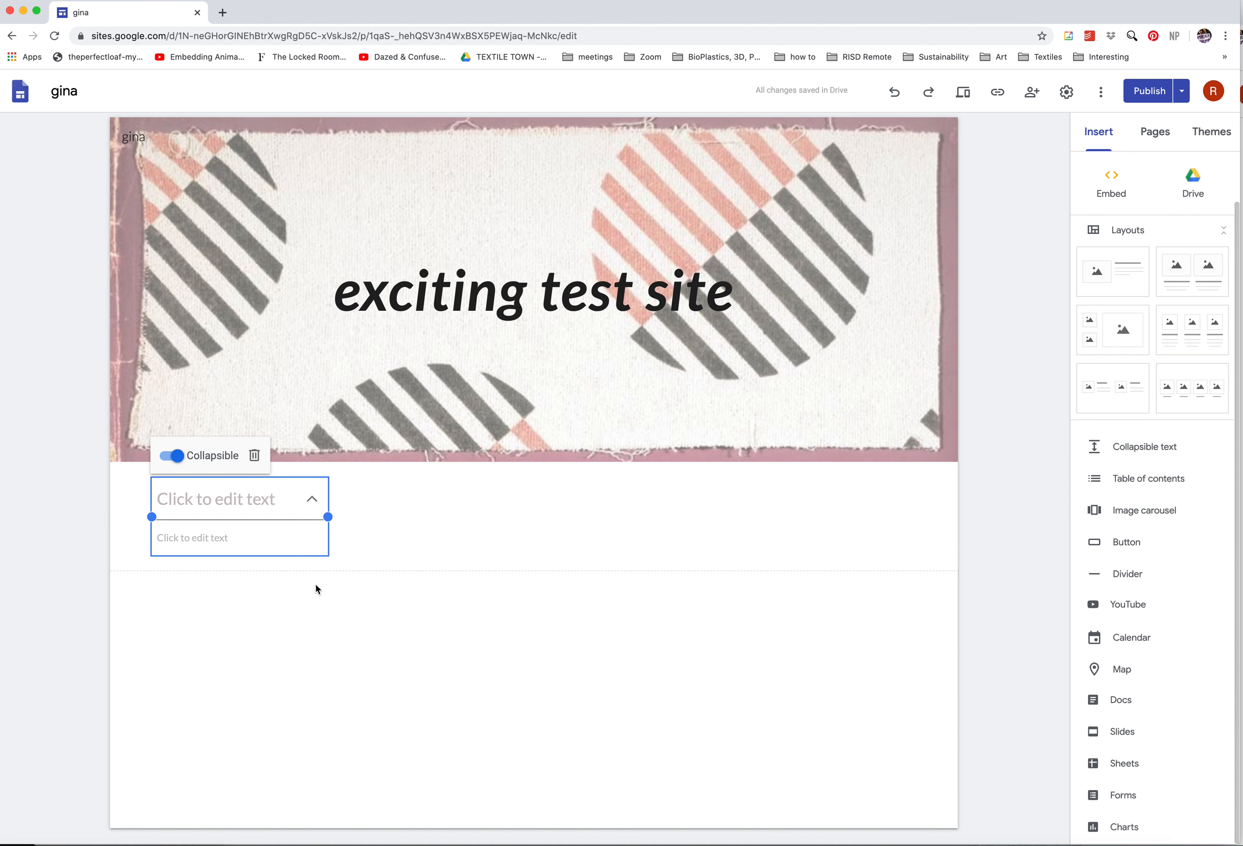
click(92, 588)
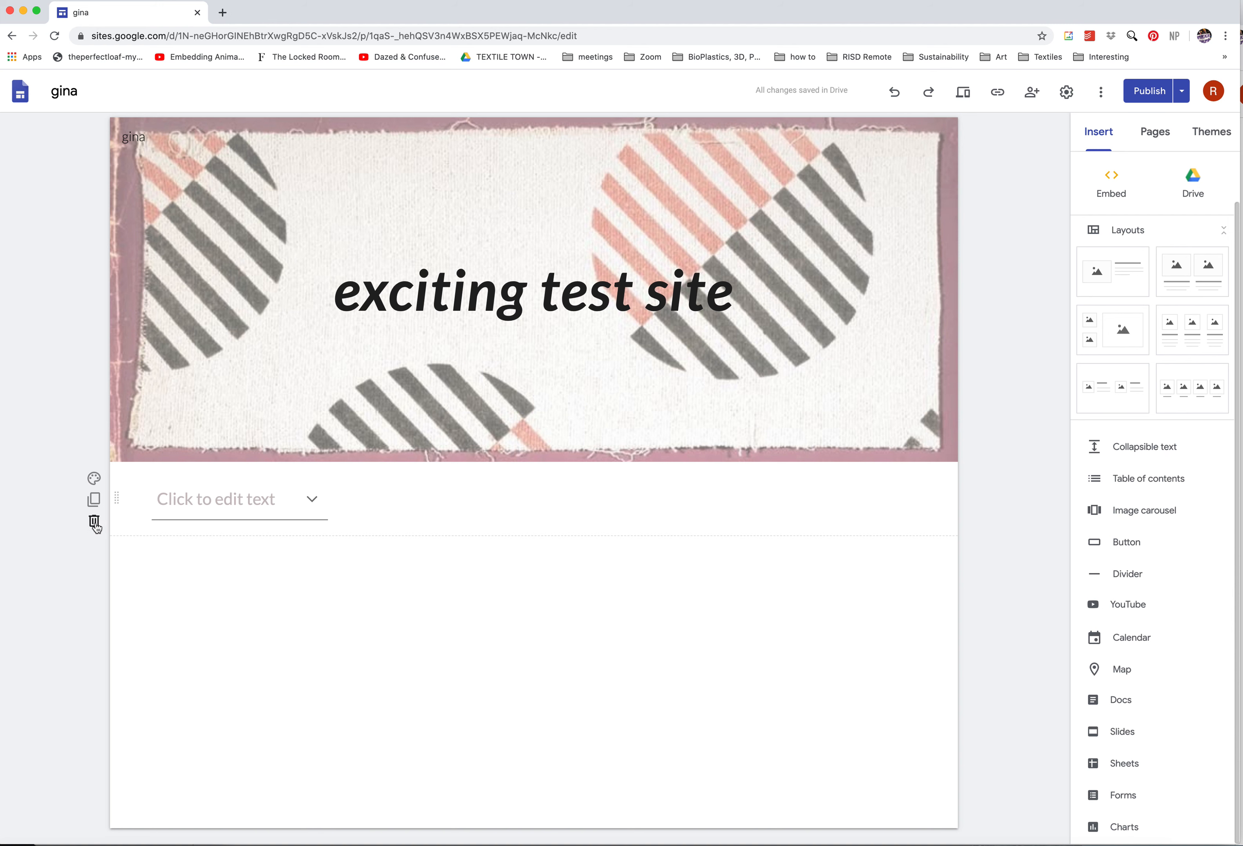
click(94, 521)
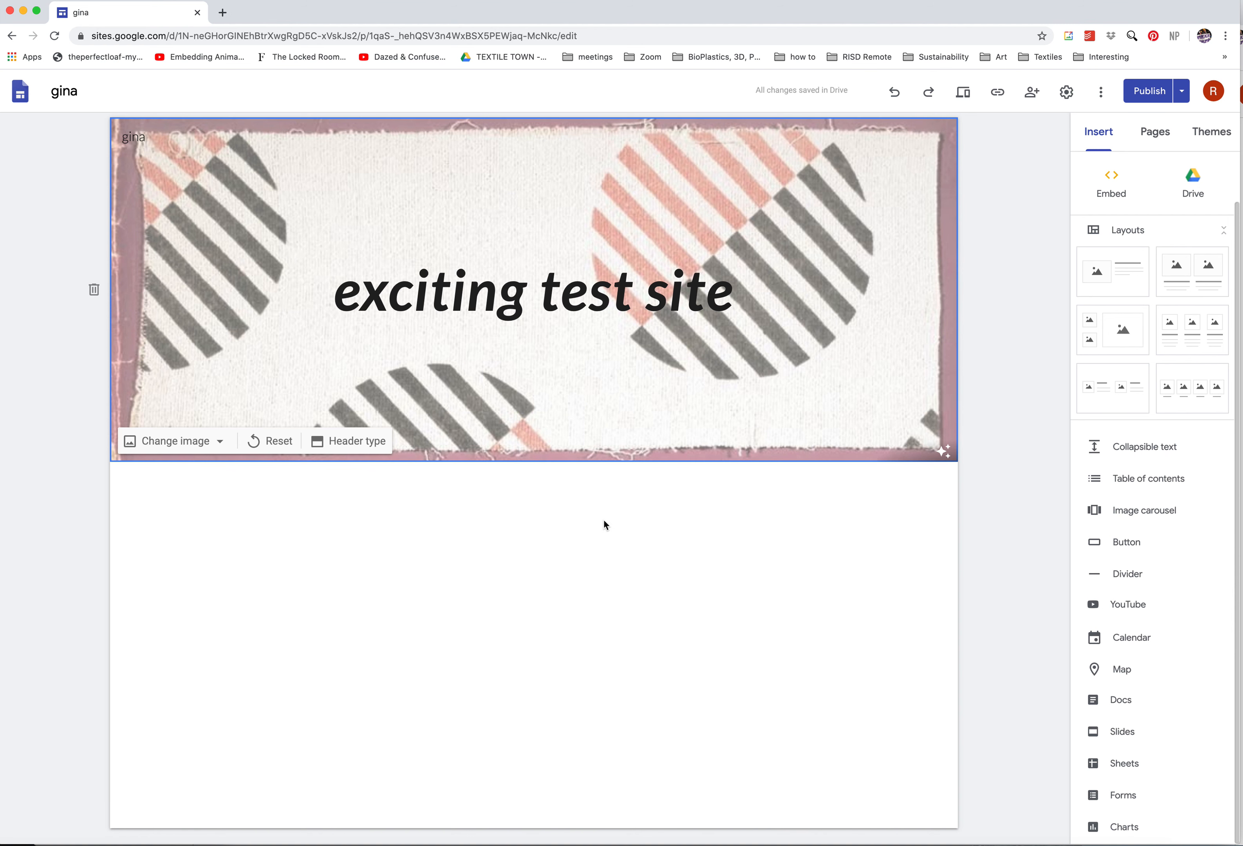
Insert an image carousel with the uploaded files restricted-3.jpg, restricted-2.jpg, restricted-1.jpg and restricted.jpg
click(1142, 514)
click(510, 381)
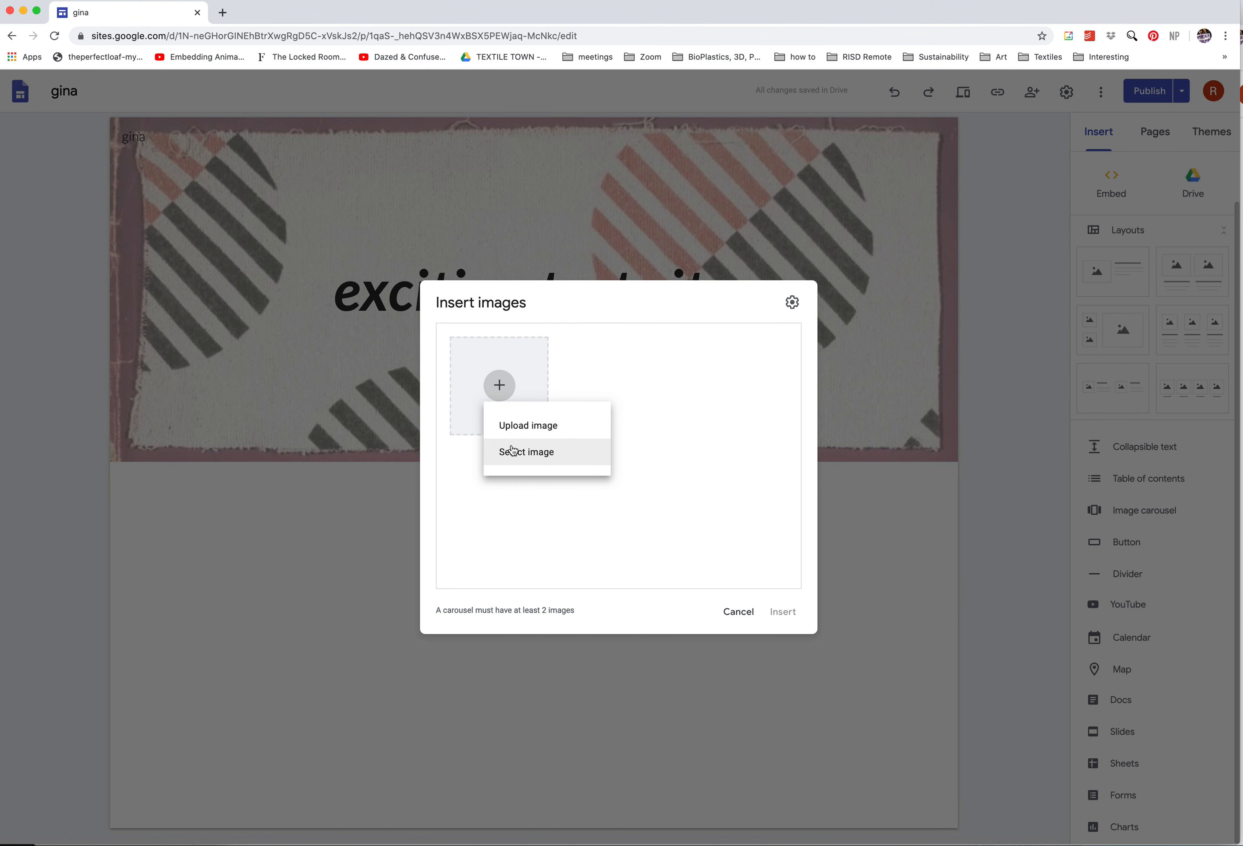
click(542, 425)
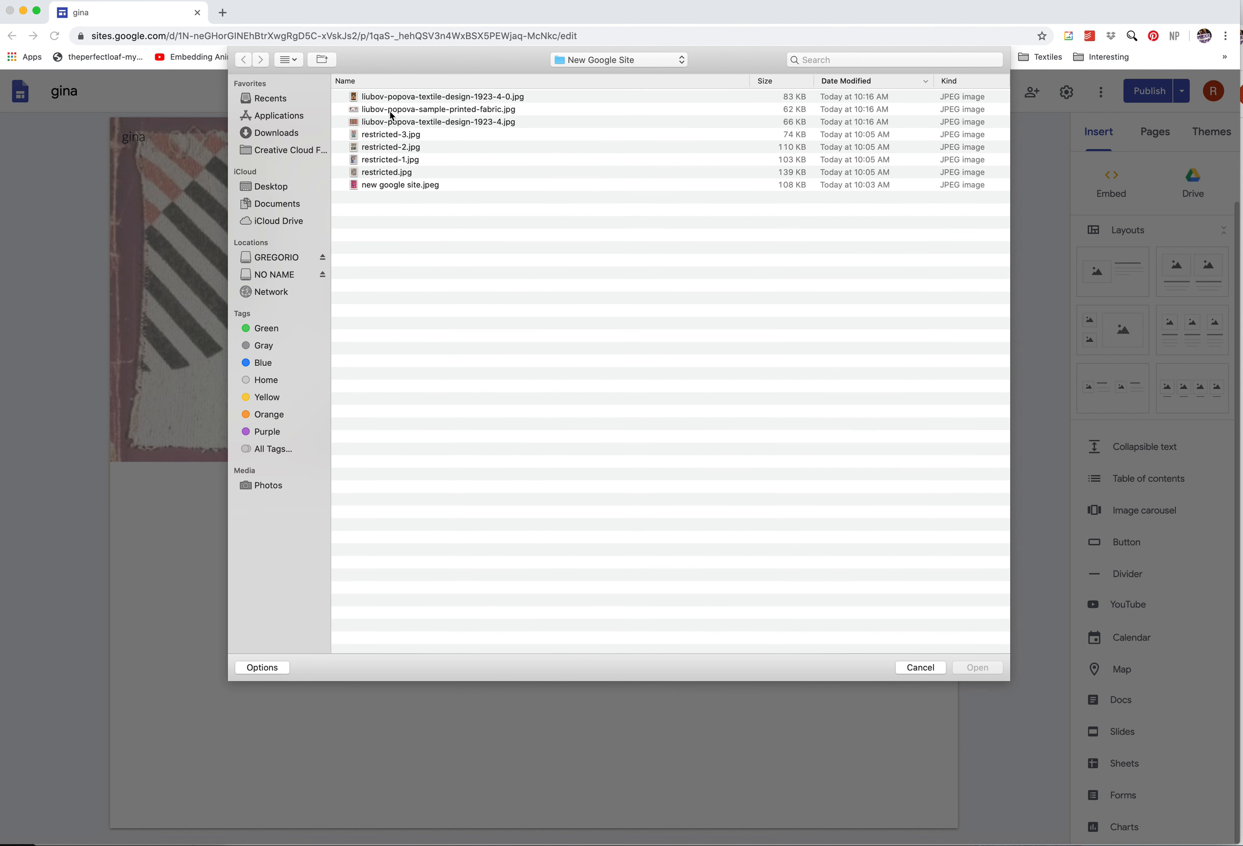
click(391, 136)
shift+click(402, 173)
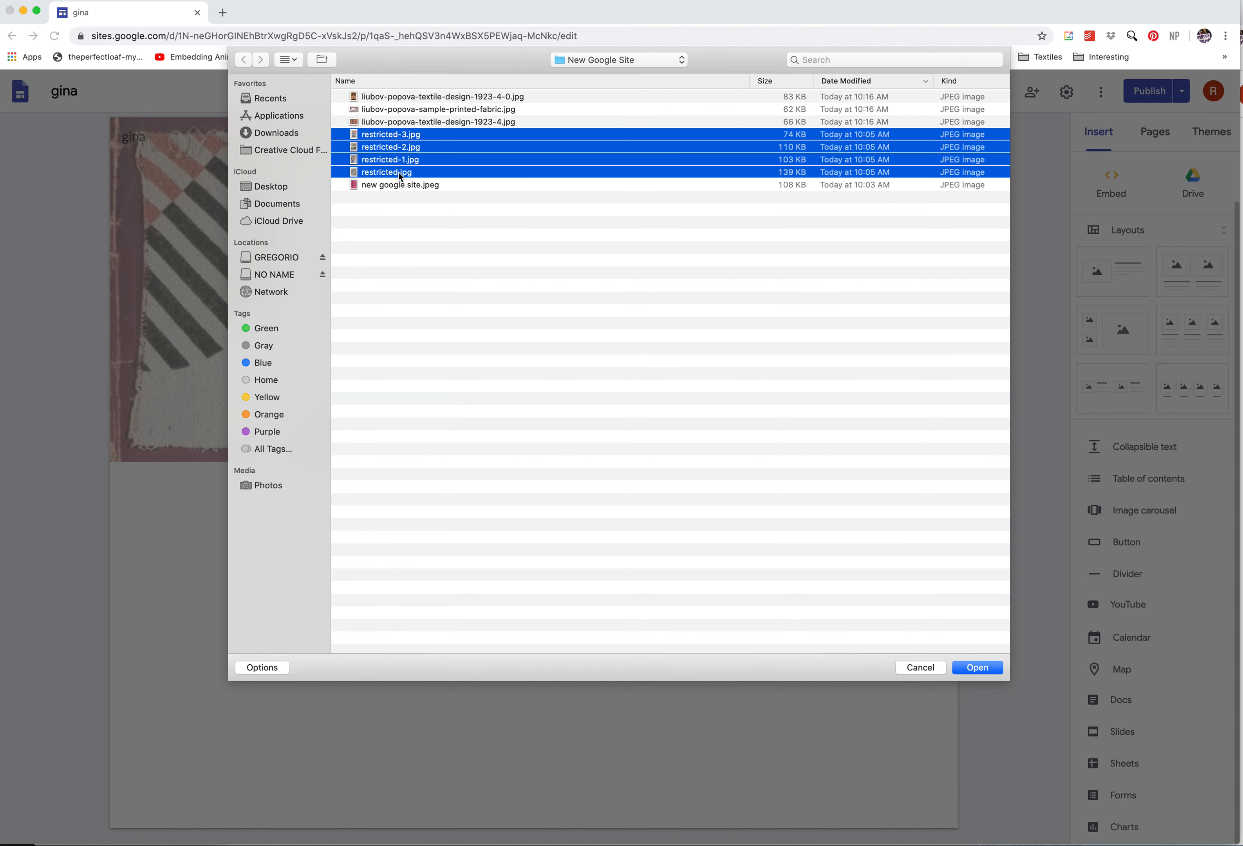
click(978, 670)
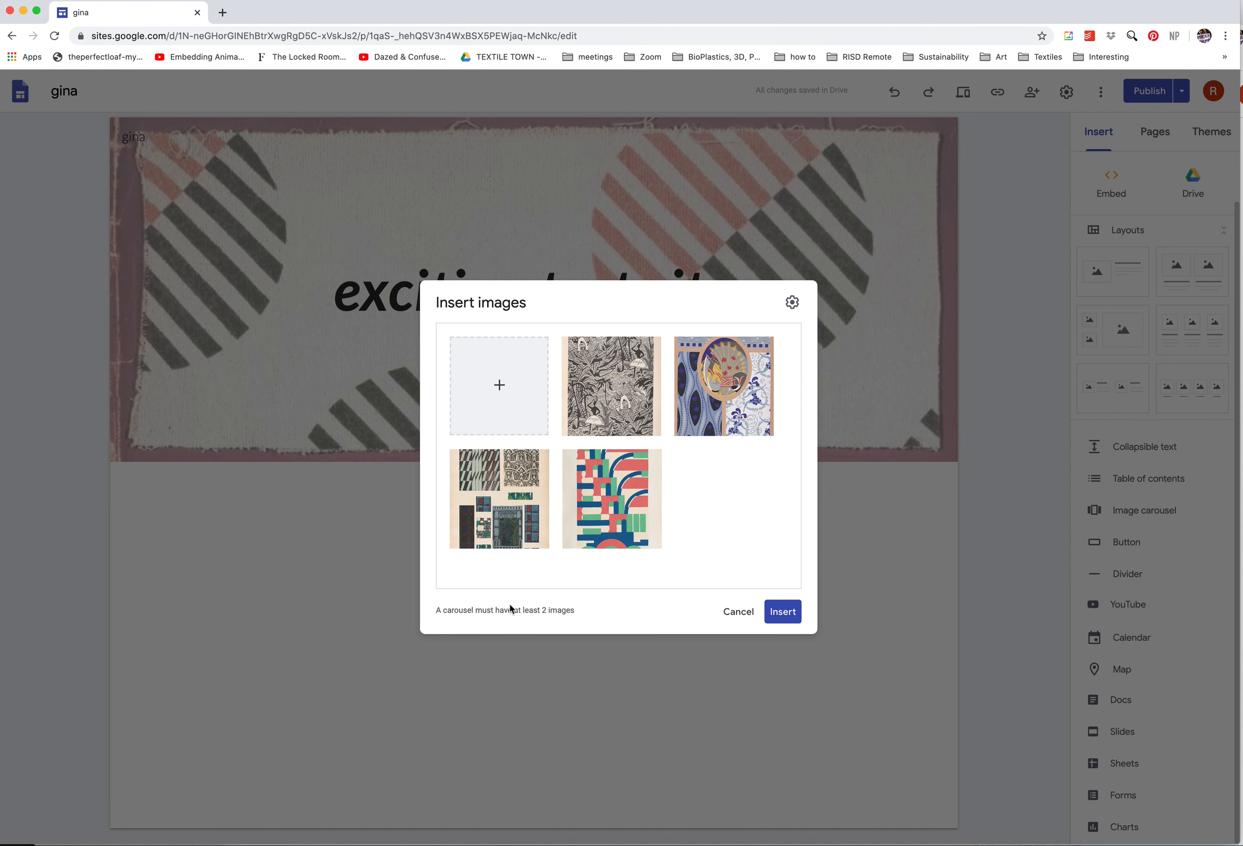
click(778, 613)
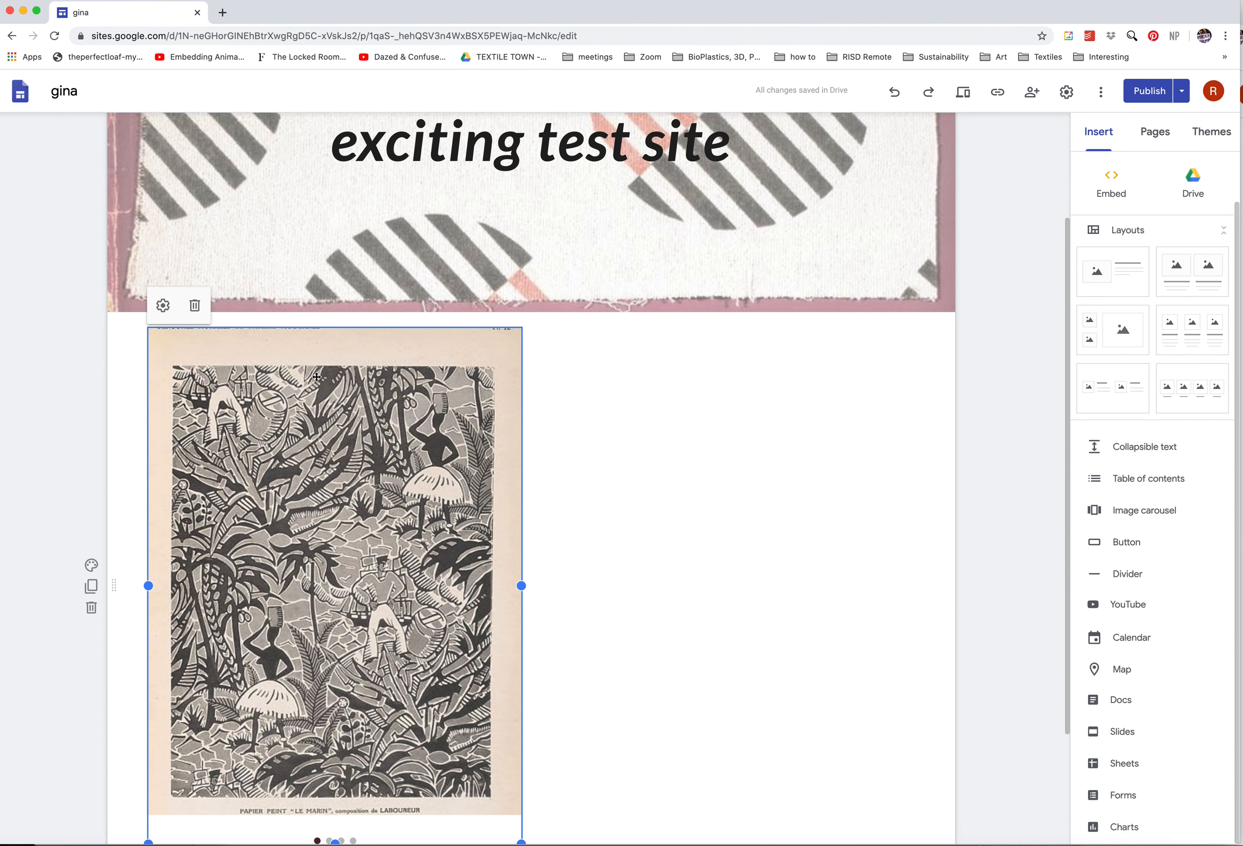
Centre the image carousel horizontally on the page below the header
drag(313, 356, 537, 356)
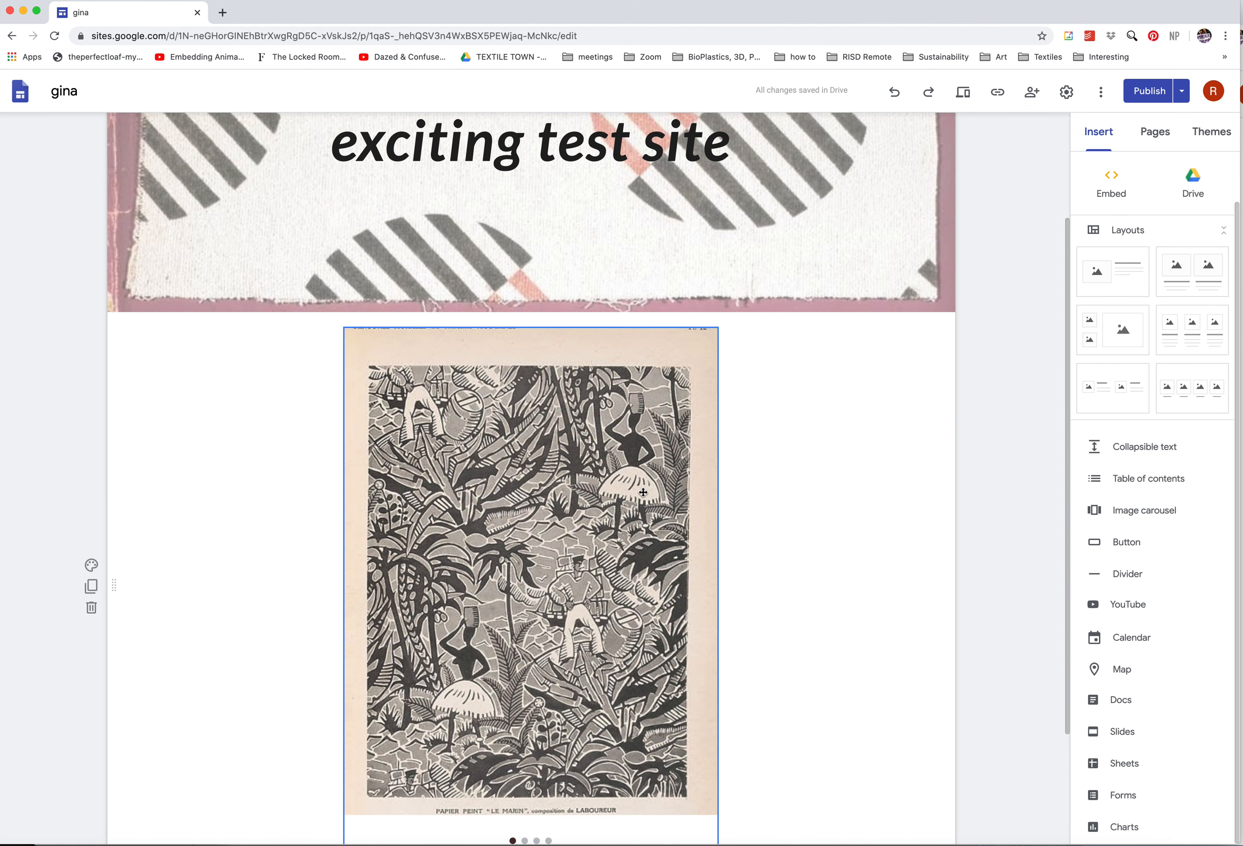
drag(1066, 421, 1043, 548)
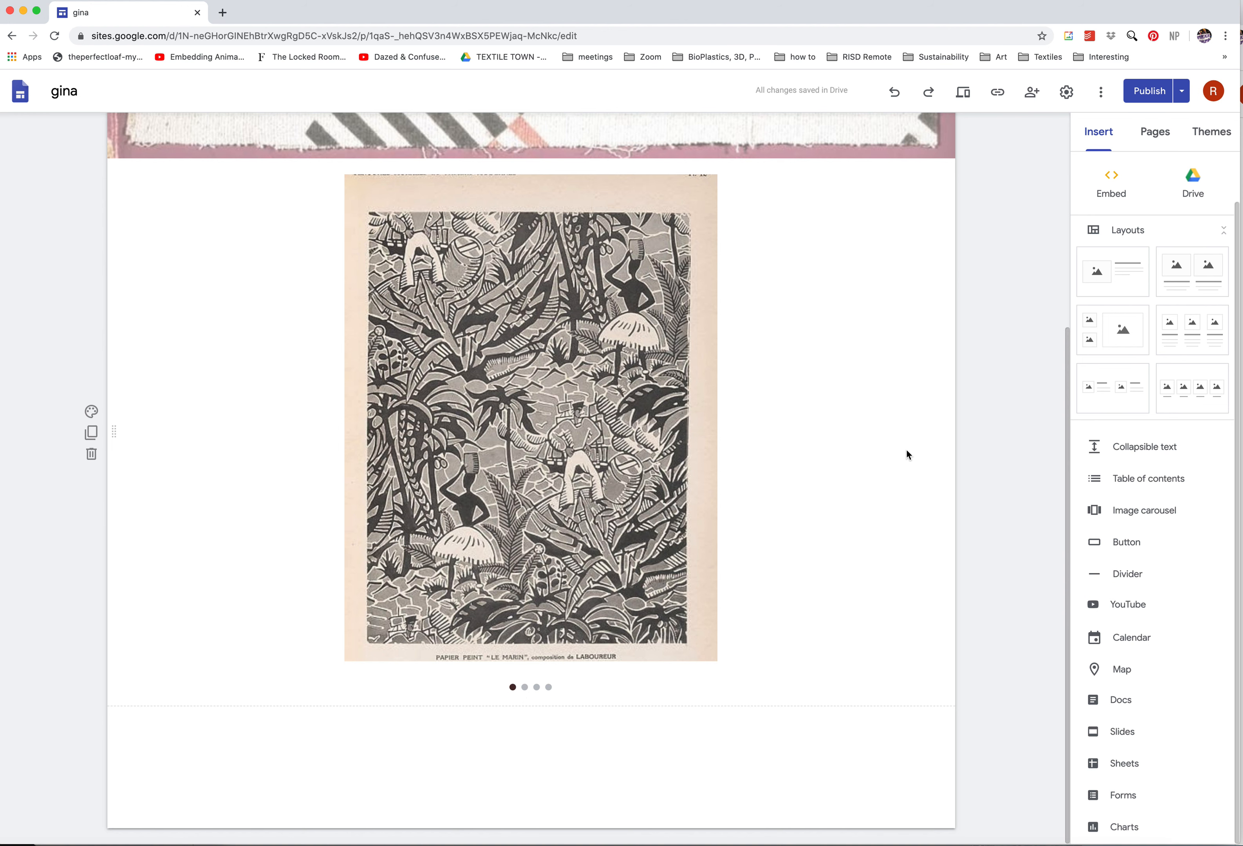
drag(1068, 443, 1066, 419)
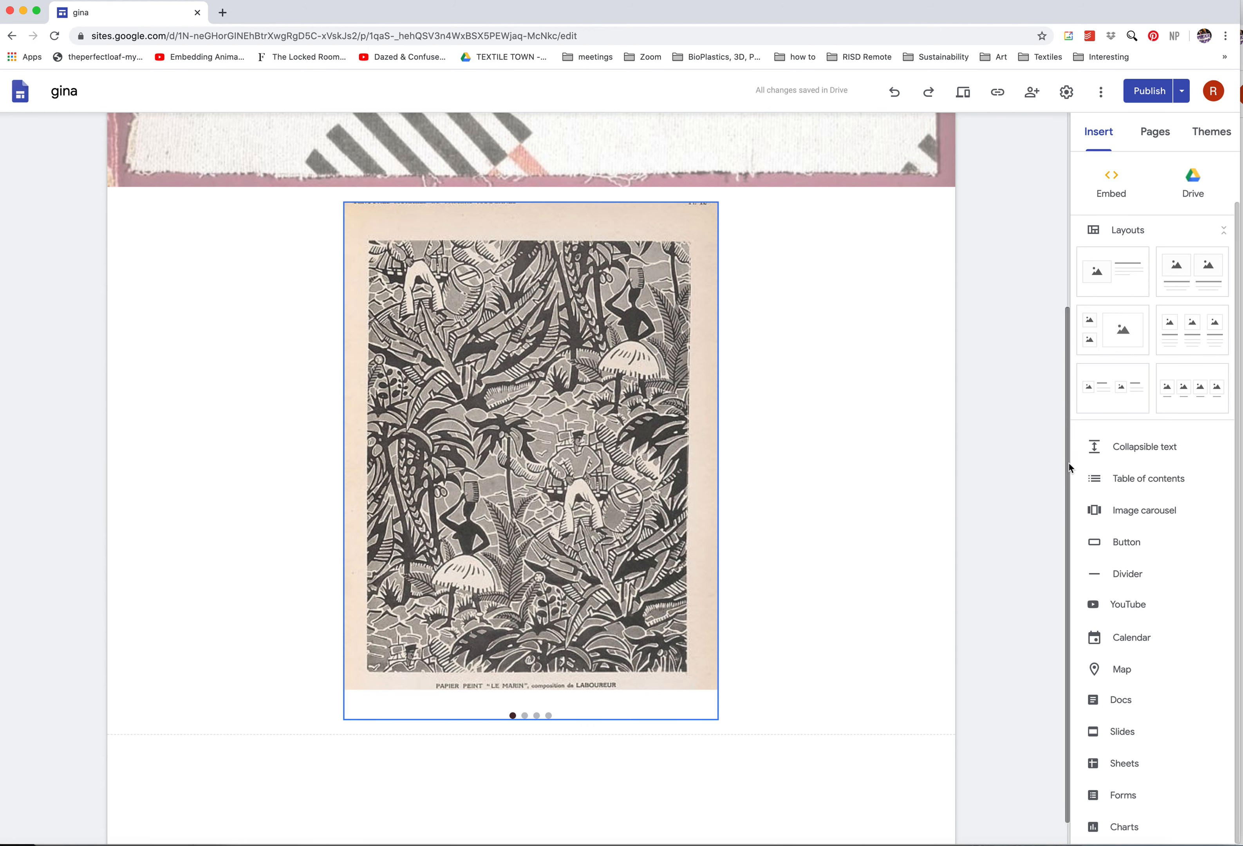
drag(1069, 471, 1036, 404)
drag(447, 306, 344, 784)
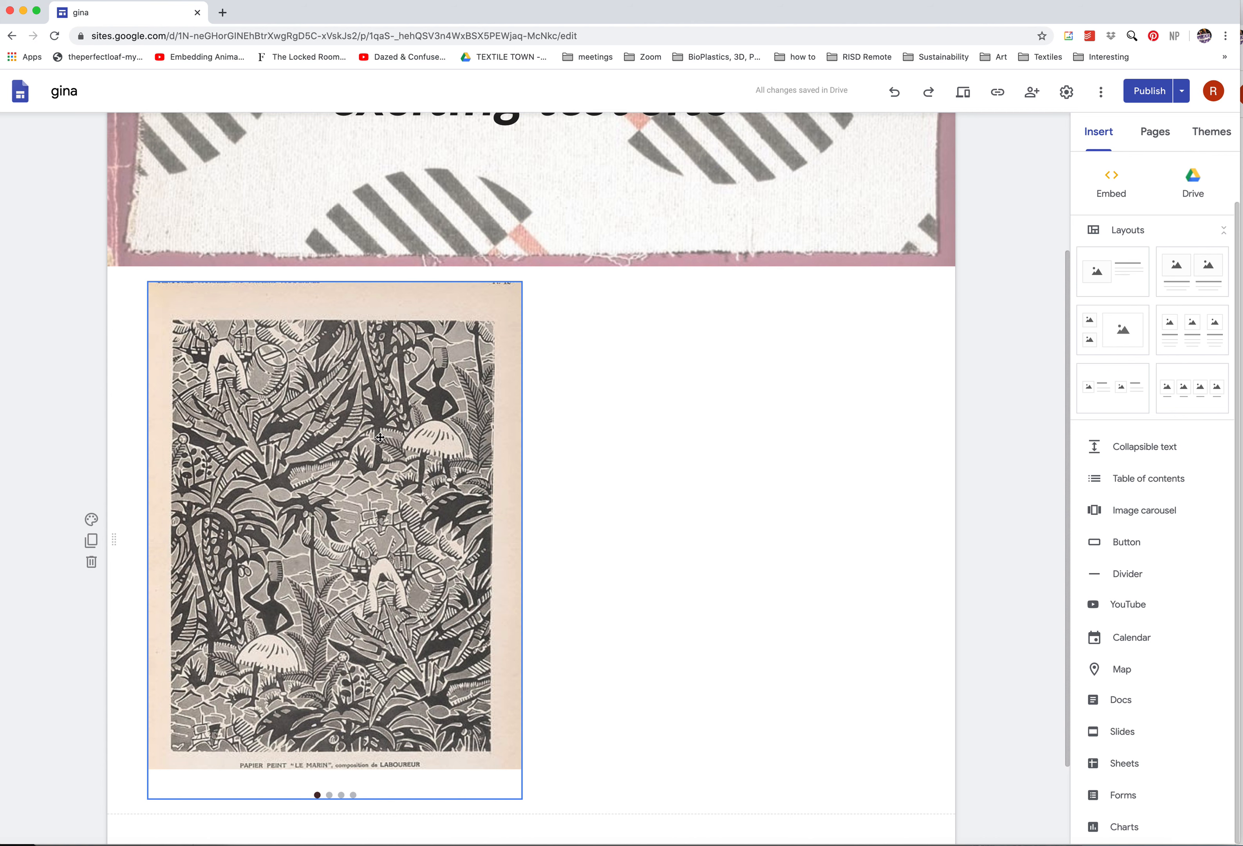
drag(305, 437, 532, 449)
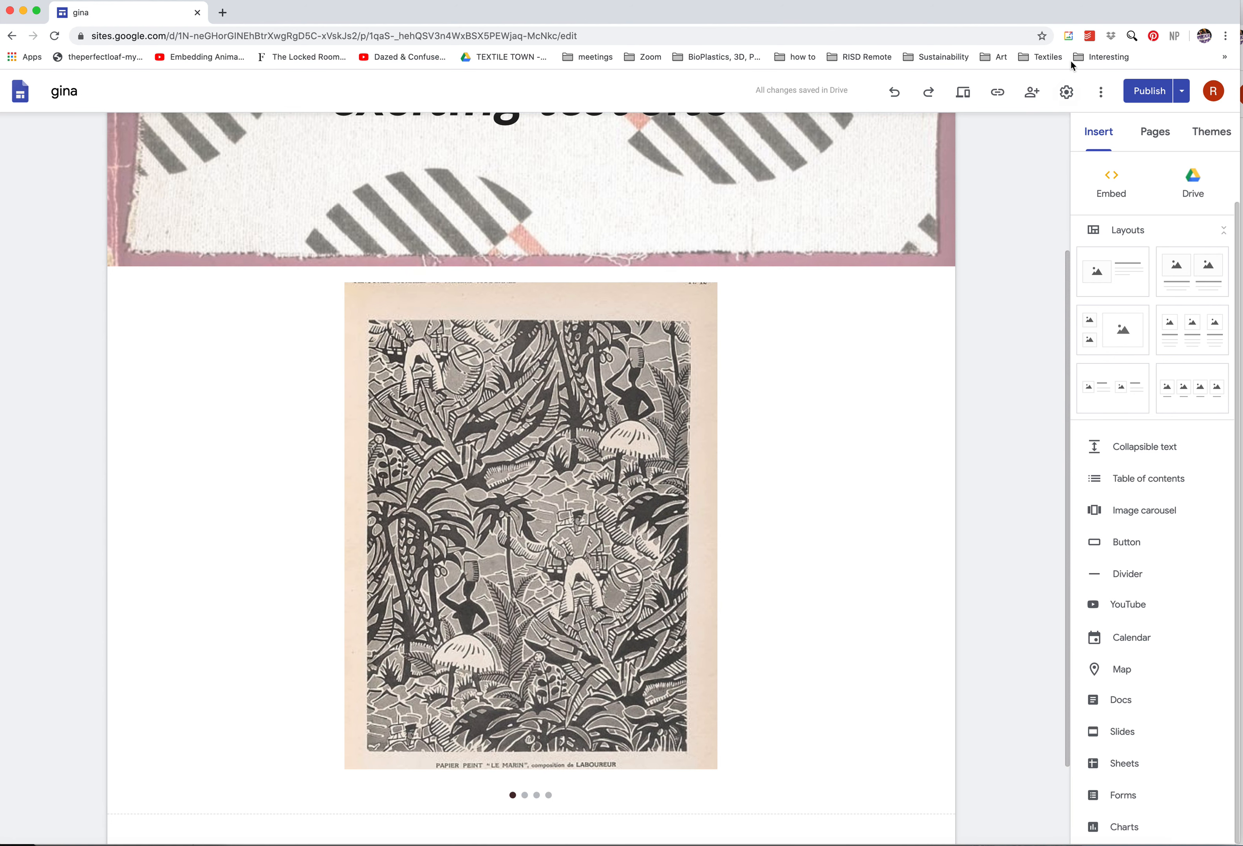
Examine the image carousel options for dots, captions, auto-start and transition speed without inserting another carousel
click(1066, 93)
key(Escape)
click(1147, 517)
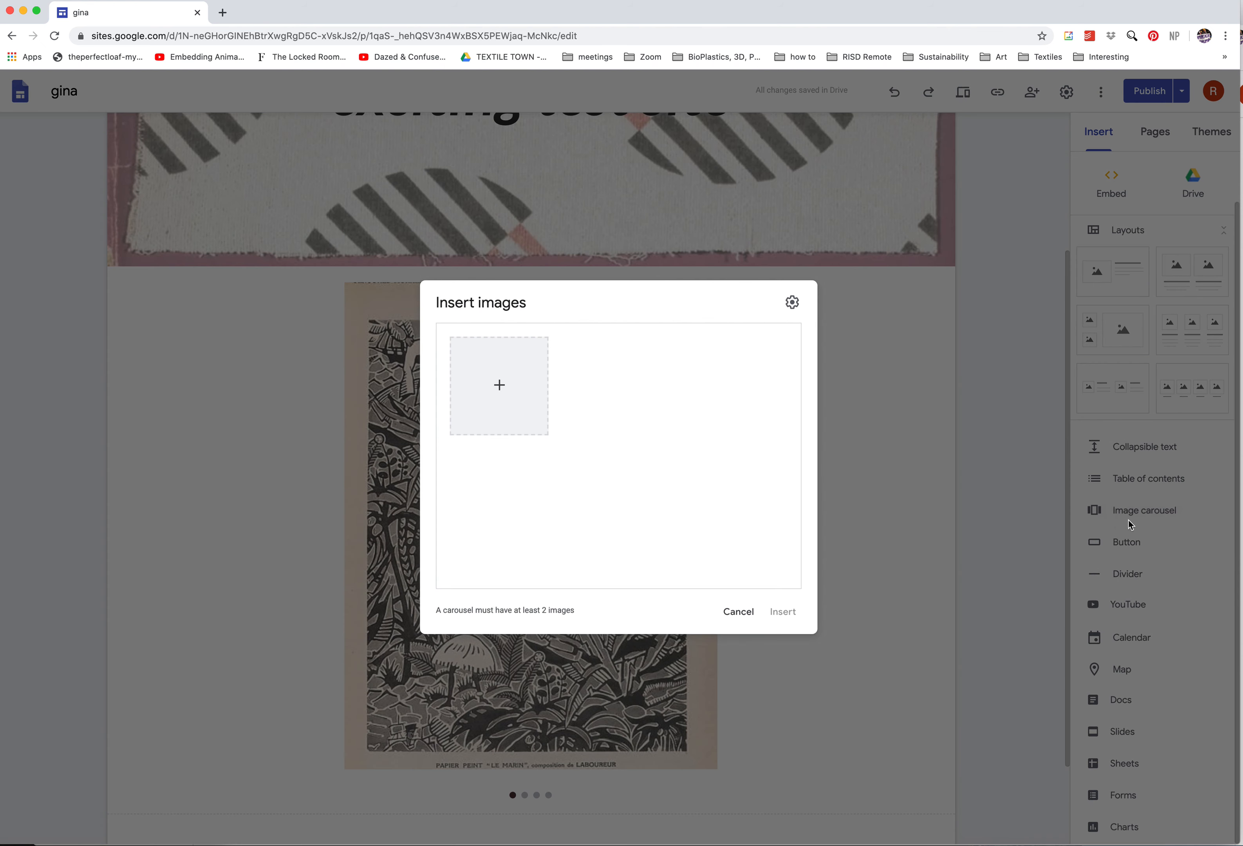
click(793, 304)
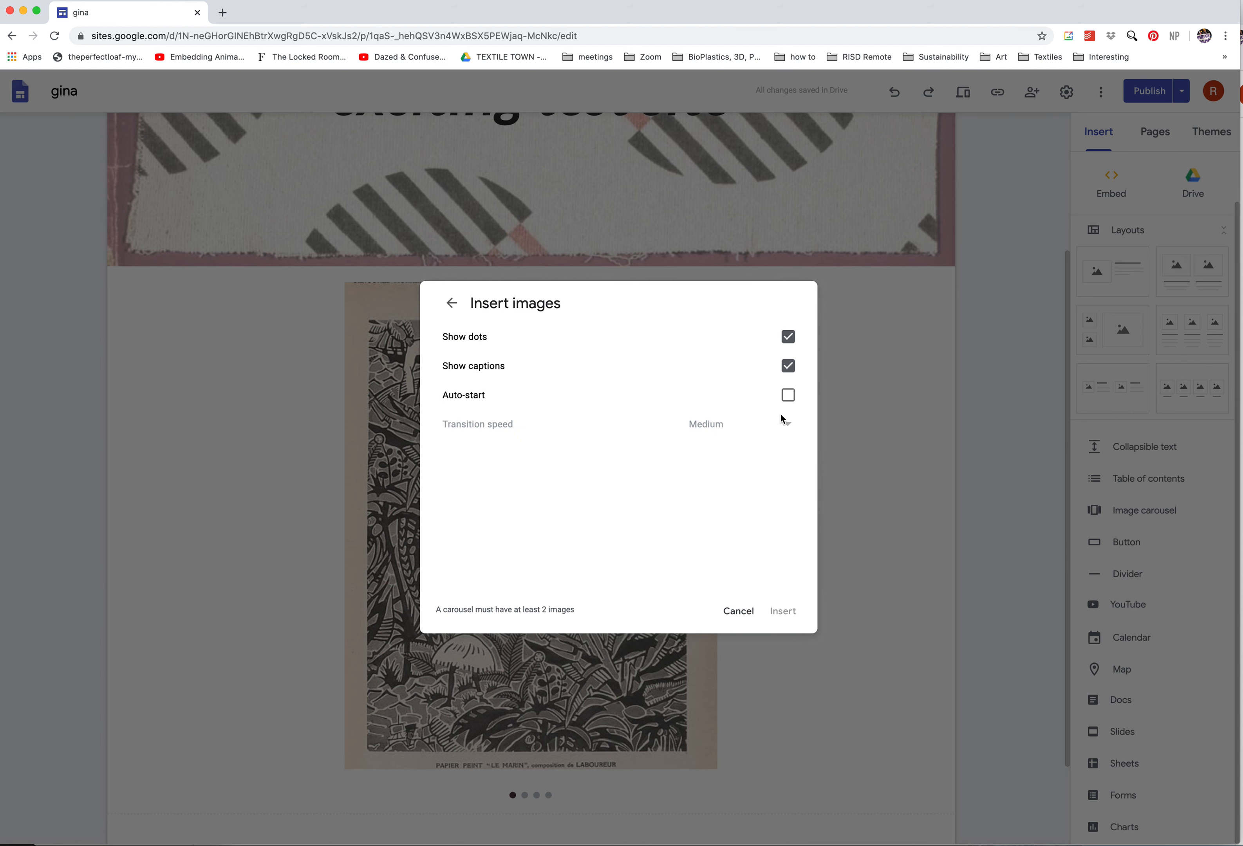
click(740, 611)
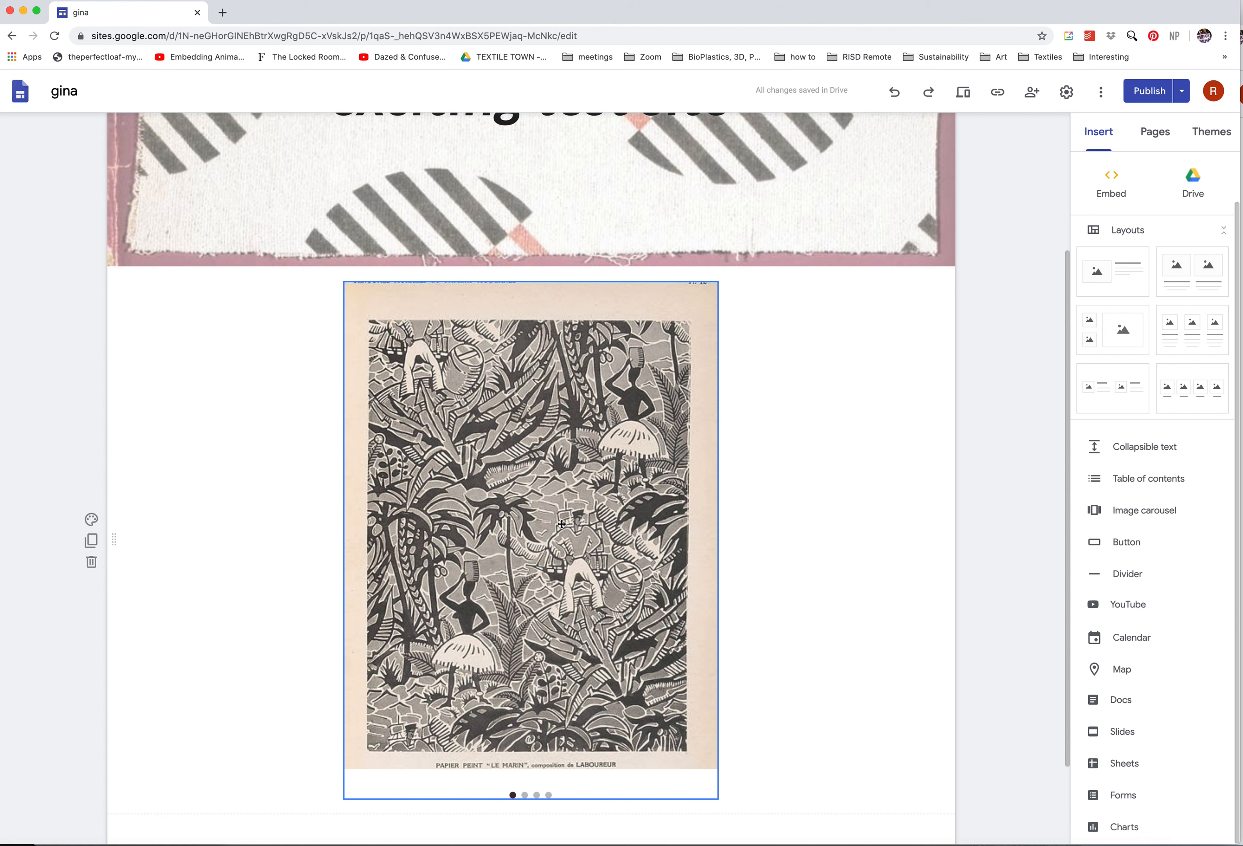
Preview the page and advance the image carousel to its fourth image
click(963, 99)
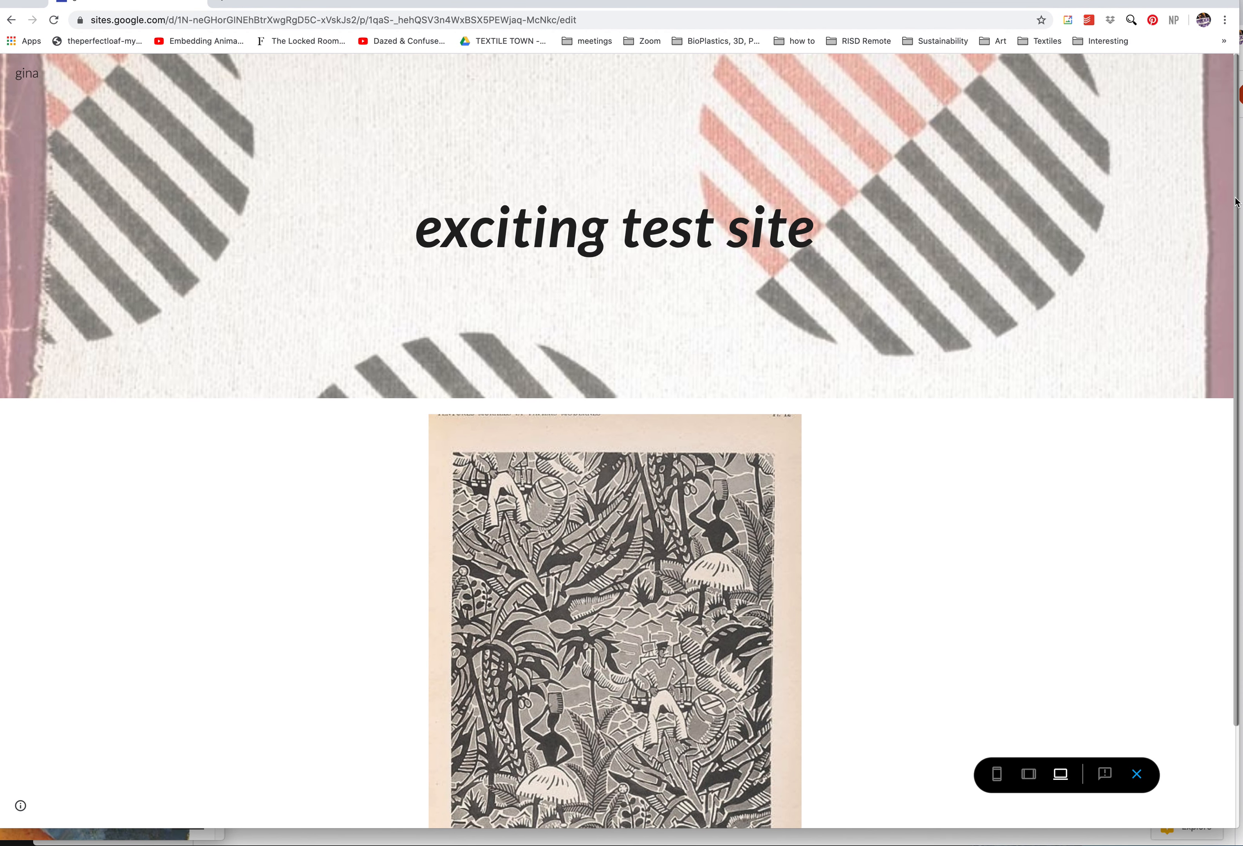
scroll(1235, 201, down, 3)
click(779, 526)
click(783, 532)
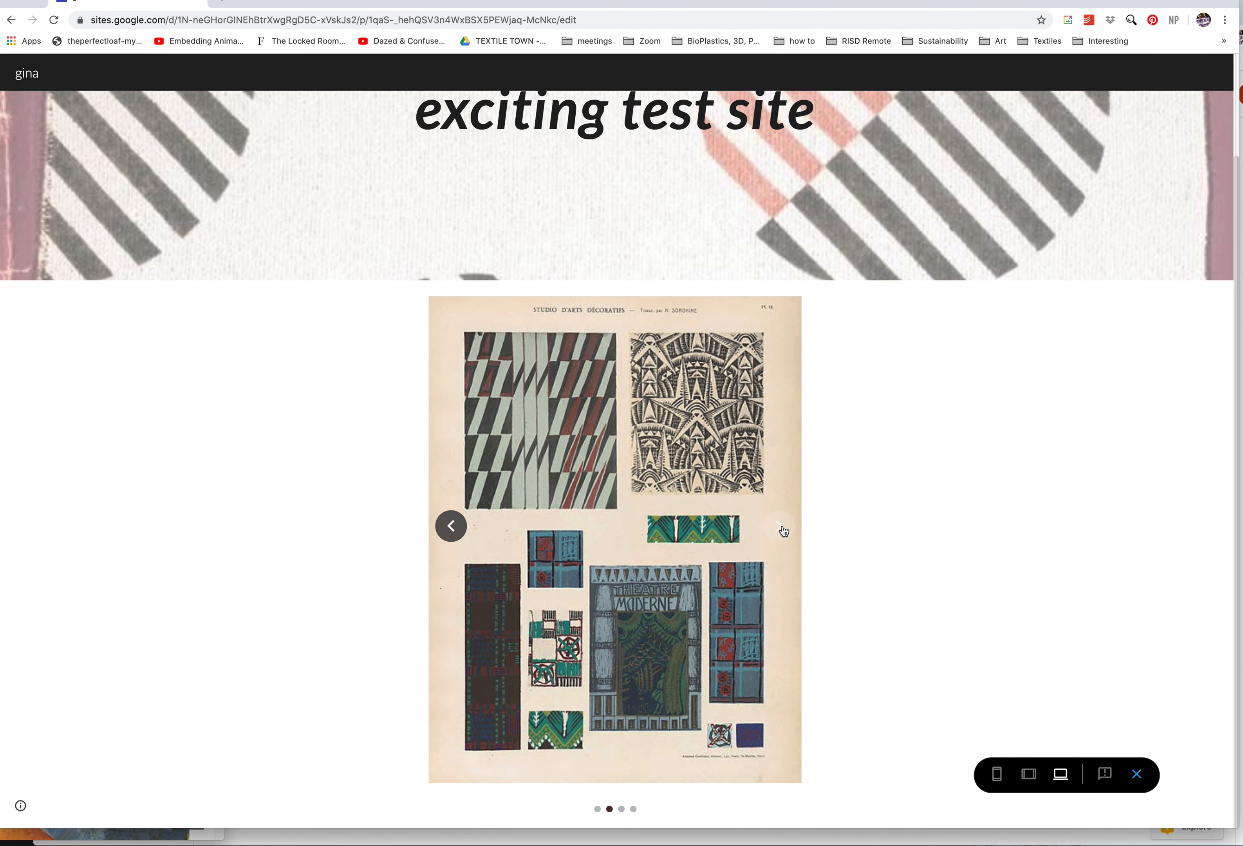
click(784, 531)
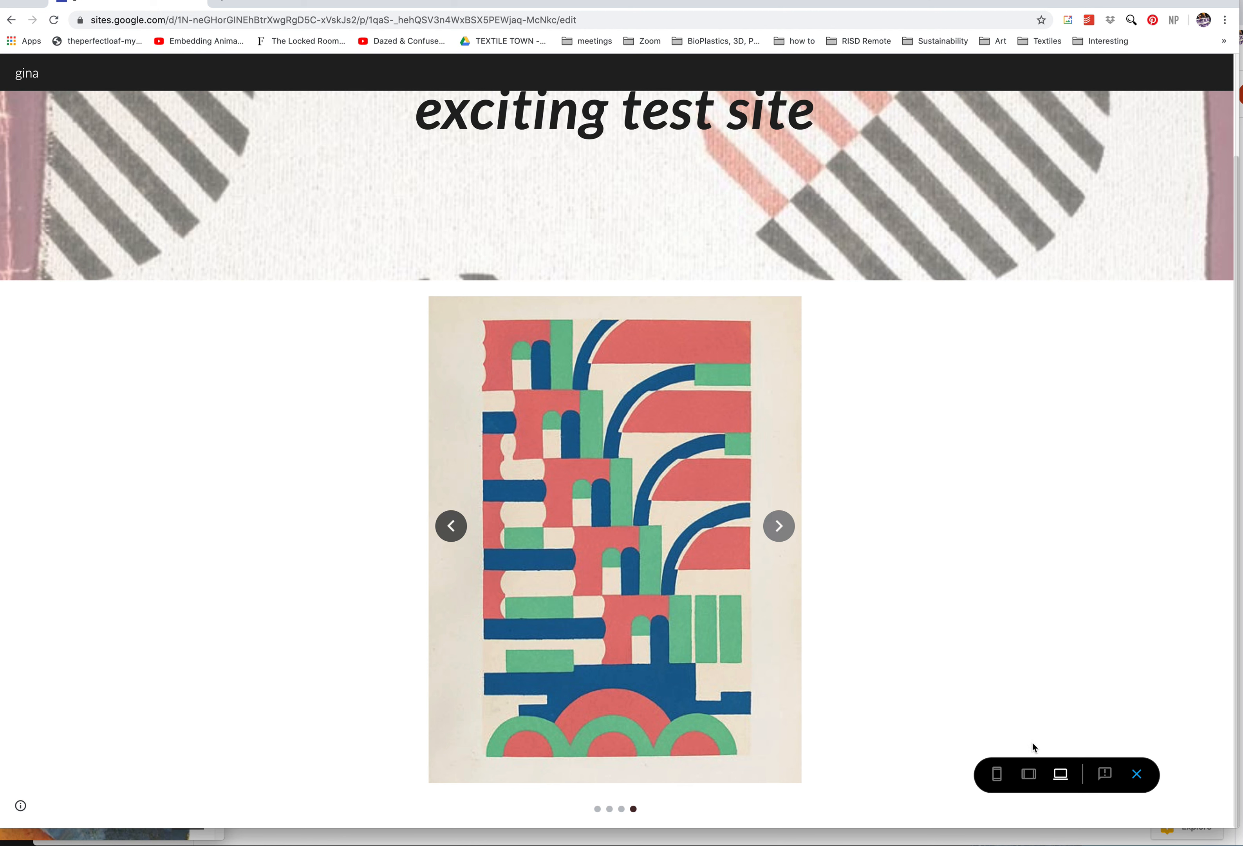
Check the page preview at phone, tablet and large-screen sizes, and open and cancel the feedback form
click(996, 776)
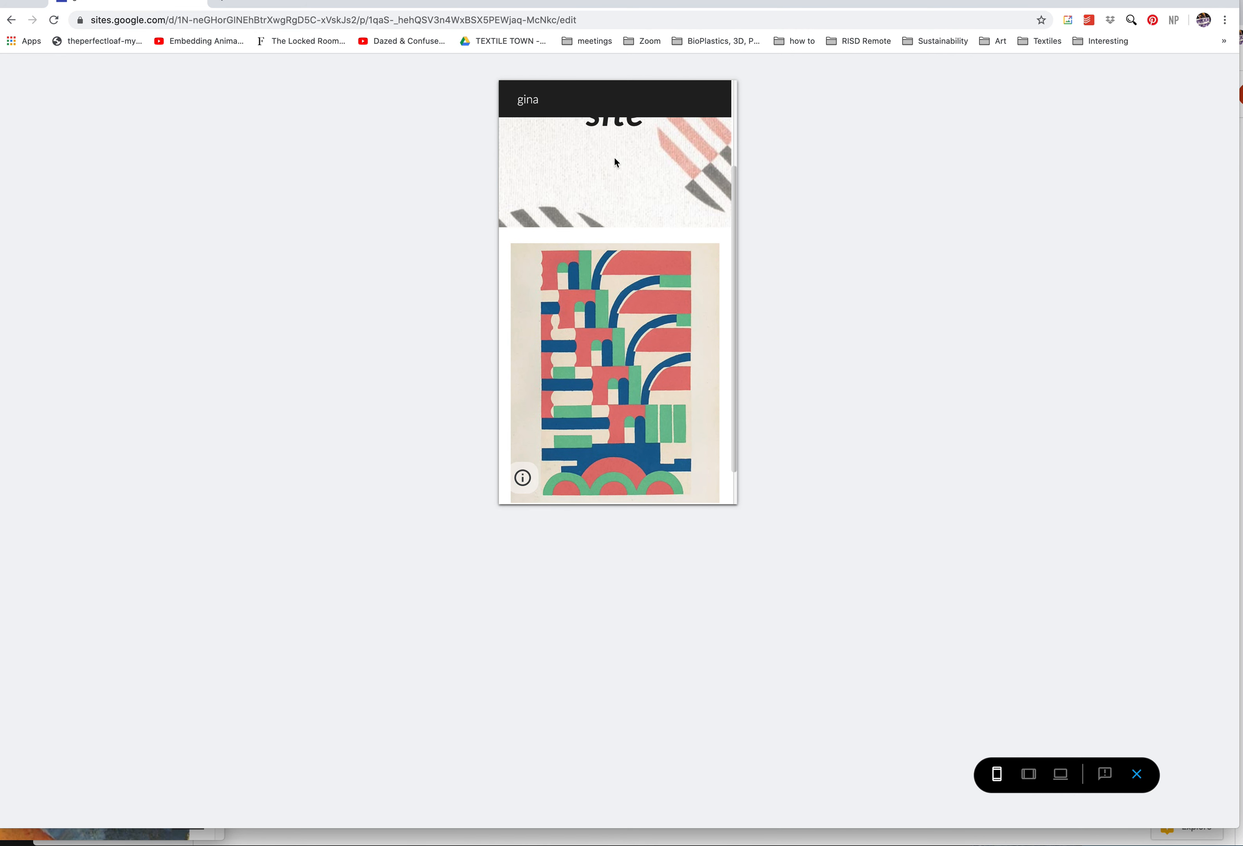
click(1028, 777)
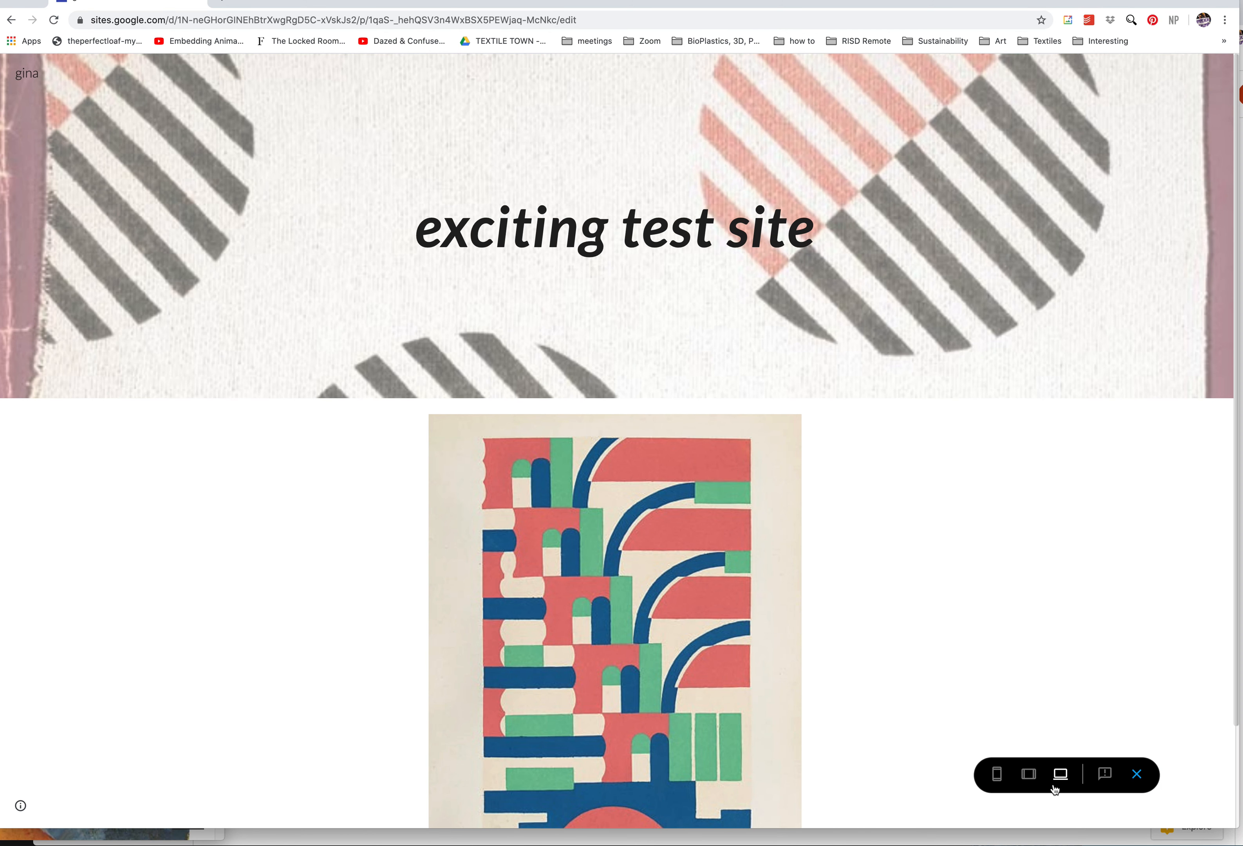
click(1105, 777)
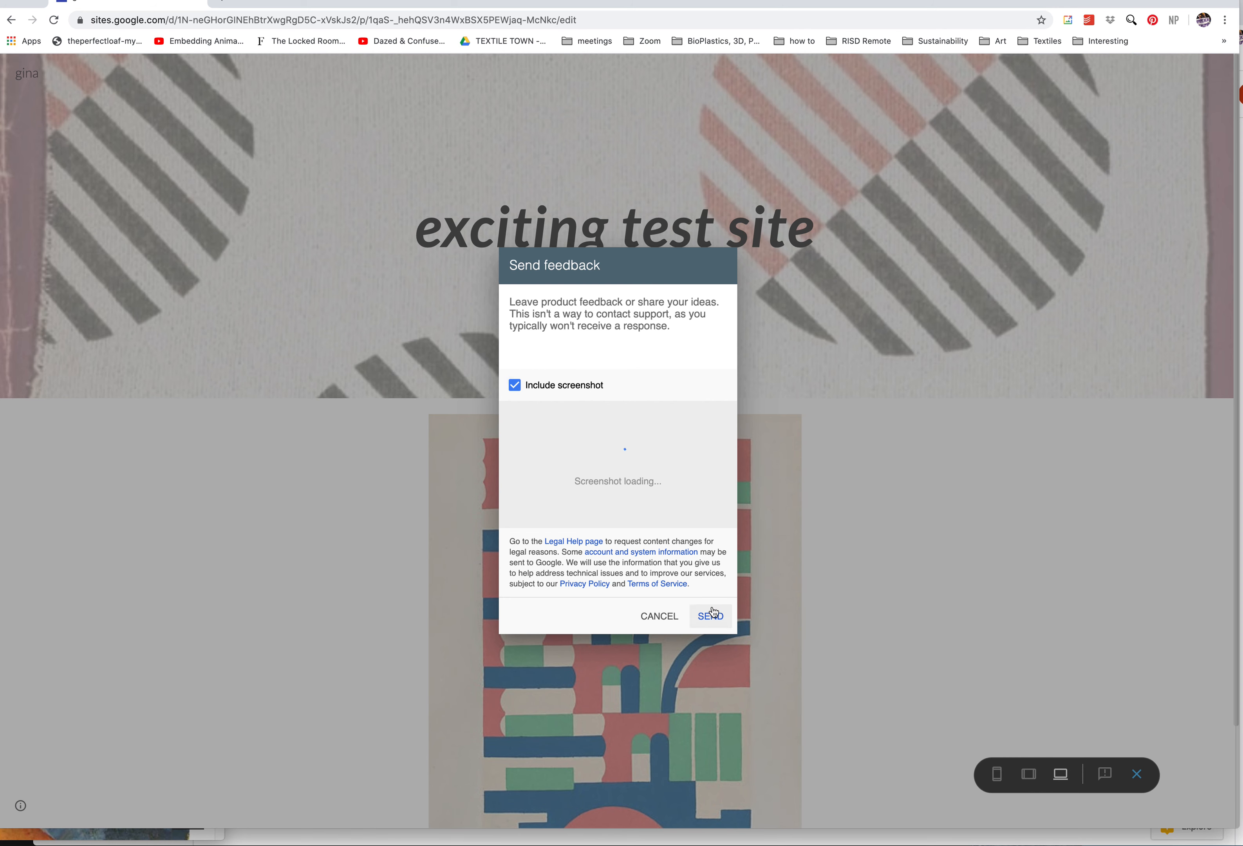
click(660, 616)
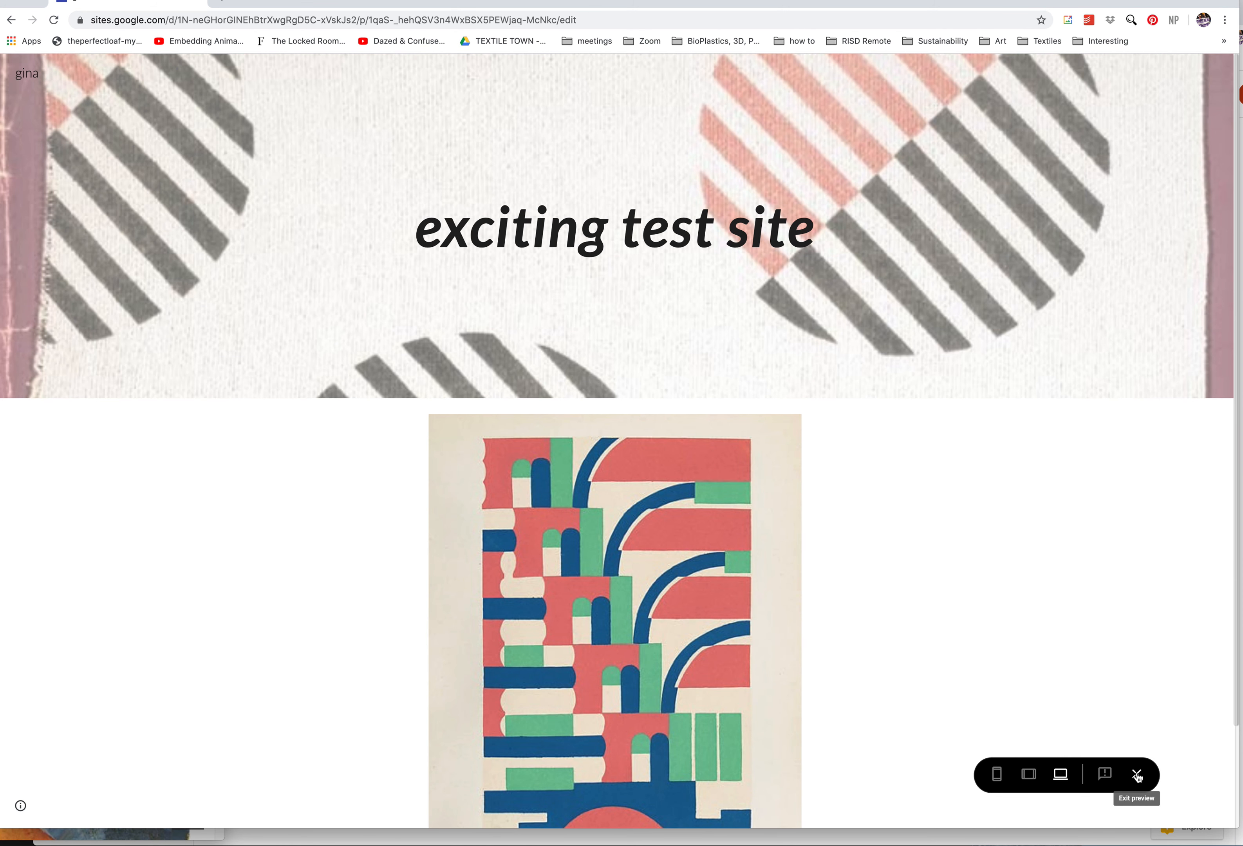
Exit the preview and delete the section holding the image carousel
click(1134, 761)
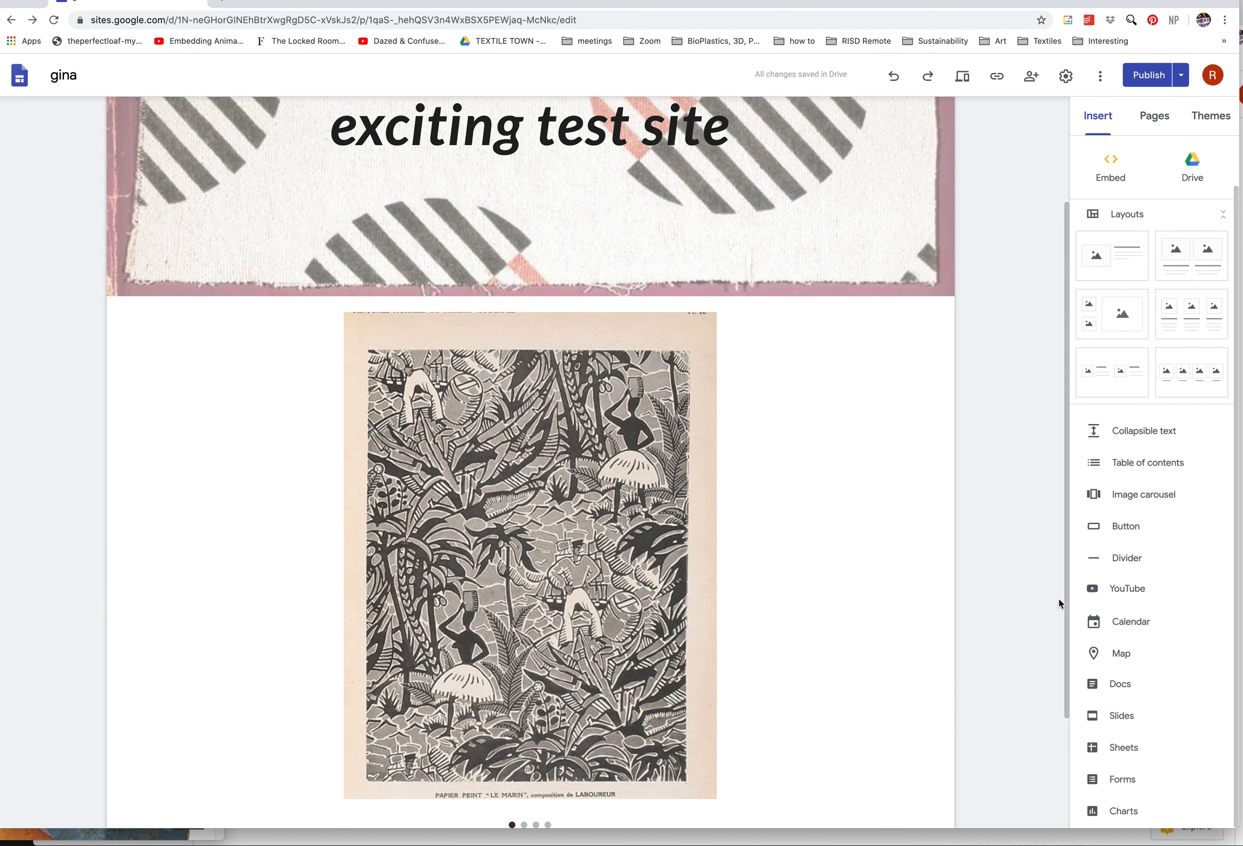
scroll(1041, 677, down, 4)
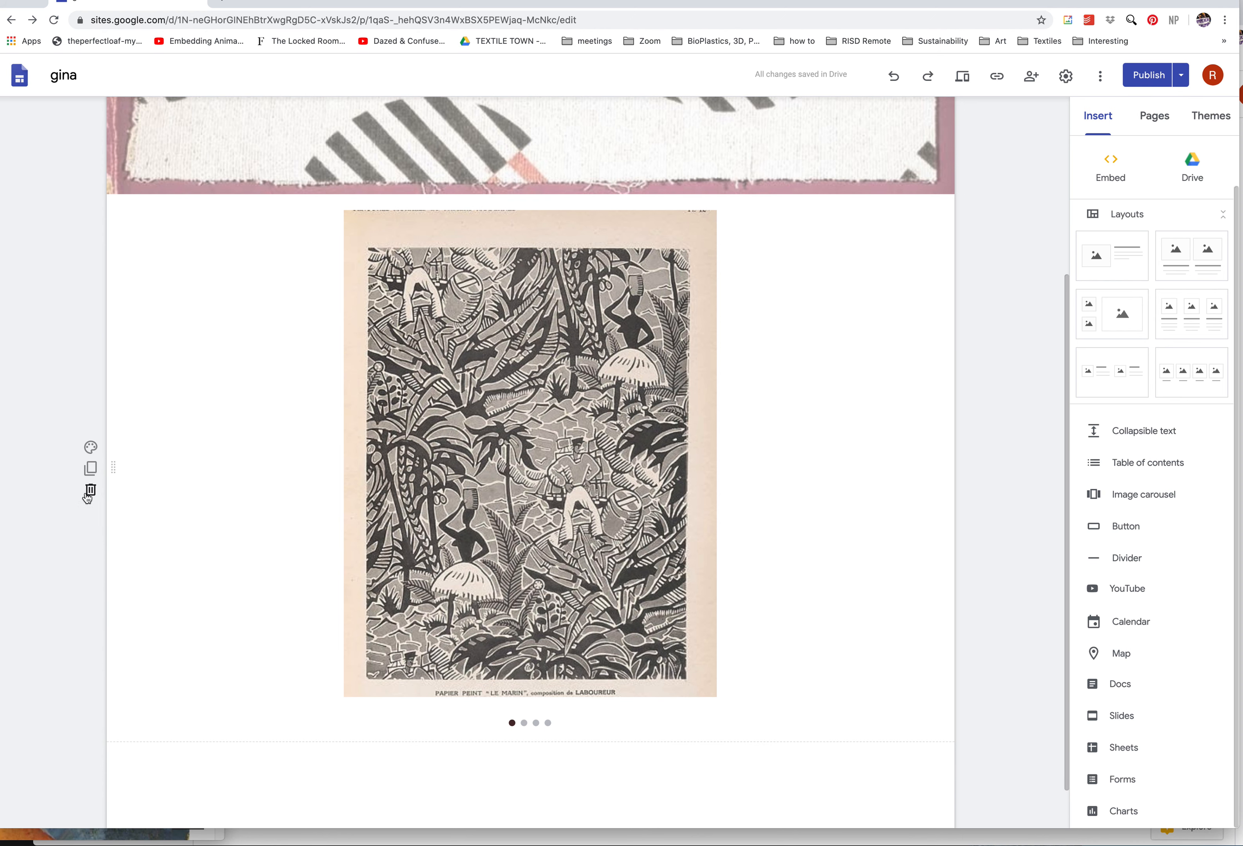
click(88, 496)
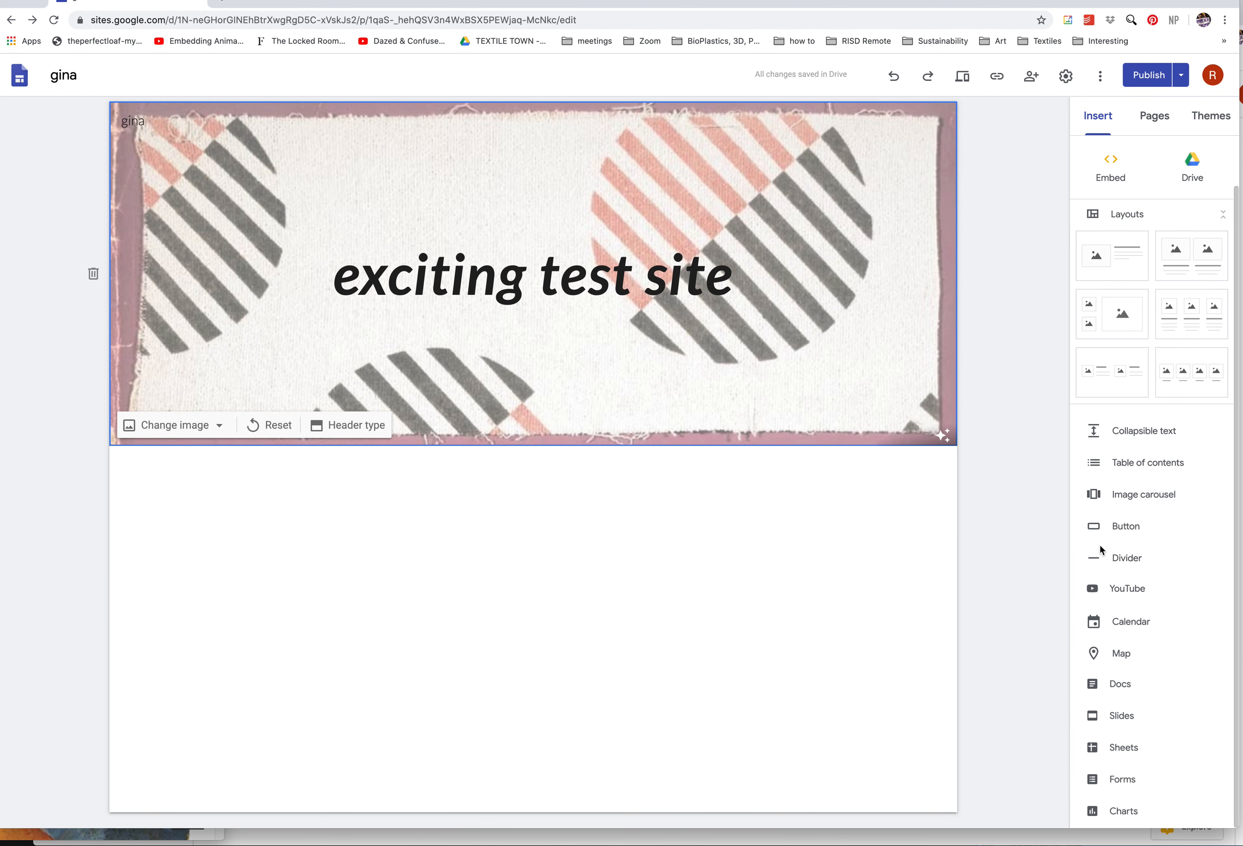
Insert a button named "email me" linking to the Tate paper on Liubov Popova's textile design, and centre it below the header
click(1119, 528)
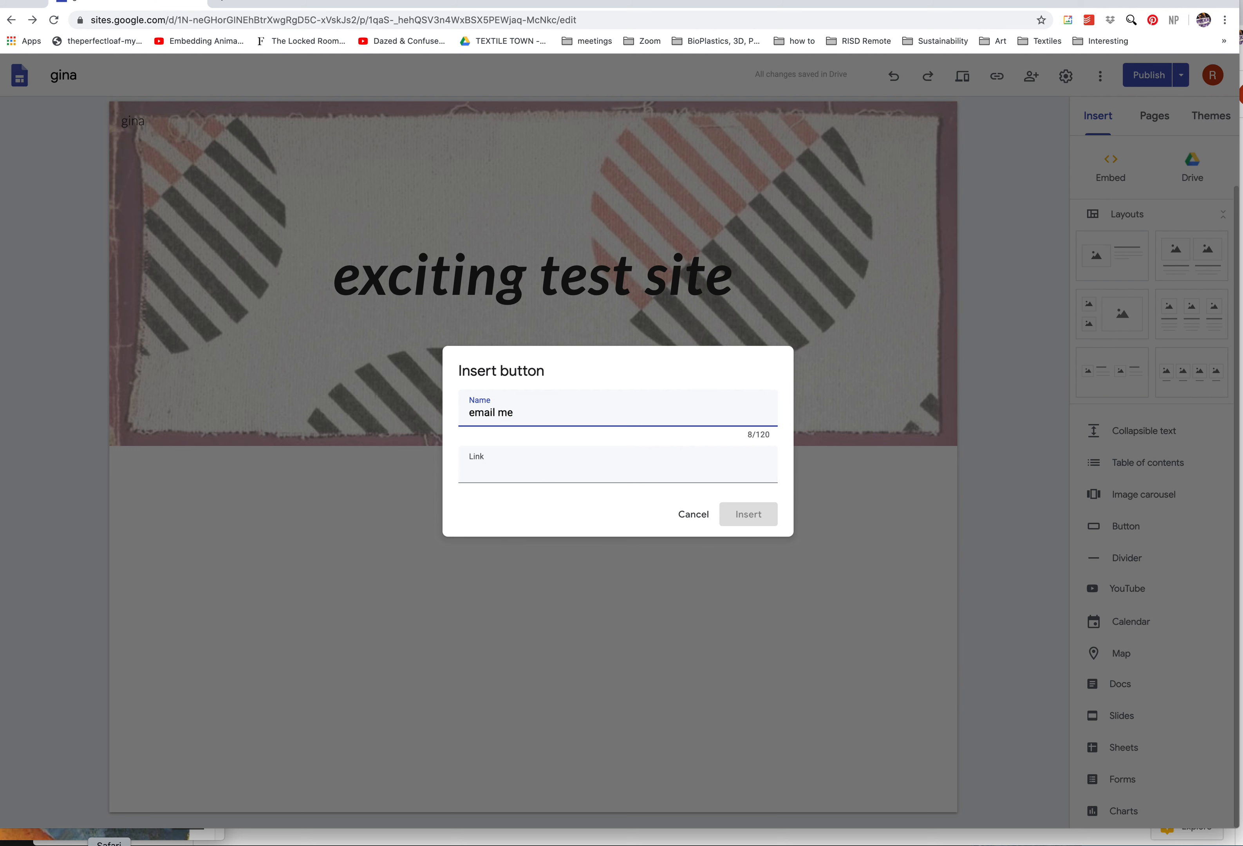
click(496, 475)
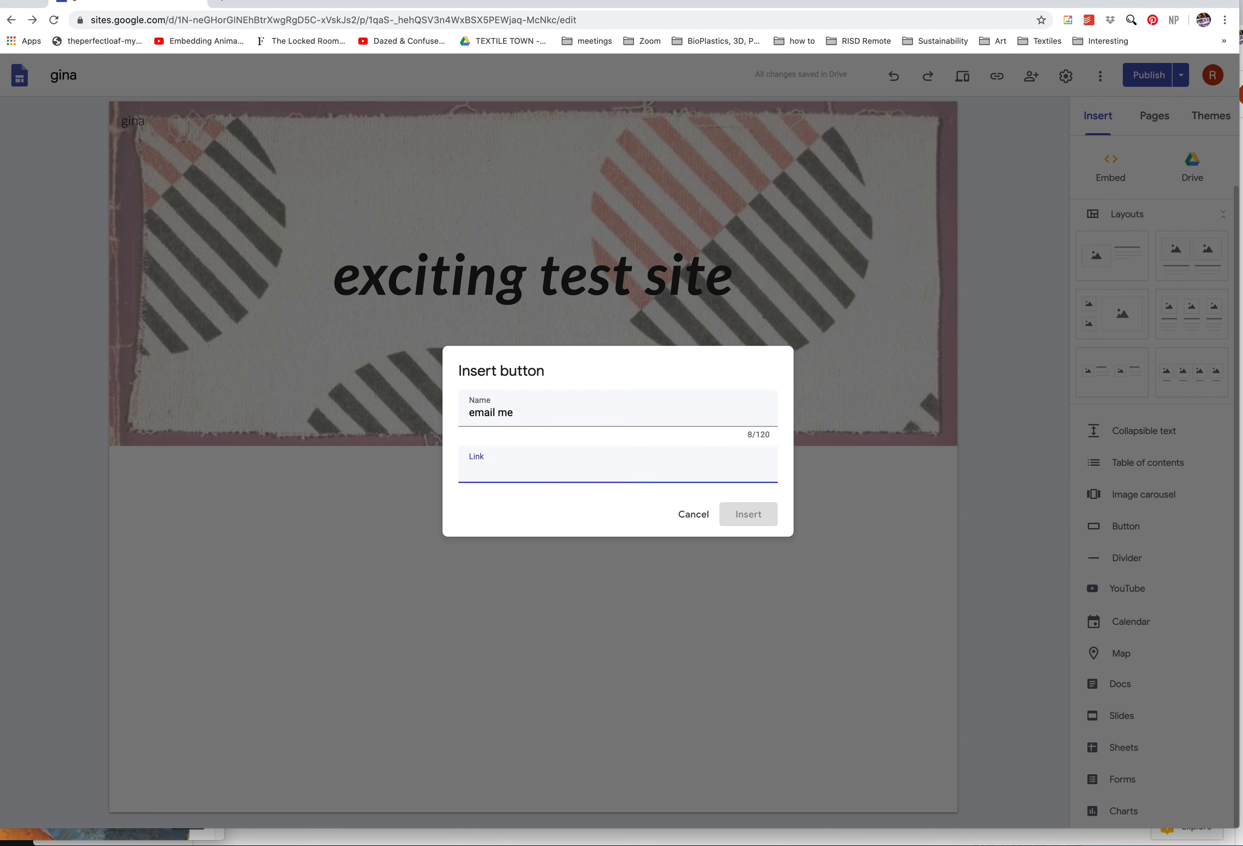
click(108, 834)
click(6, 20)
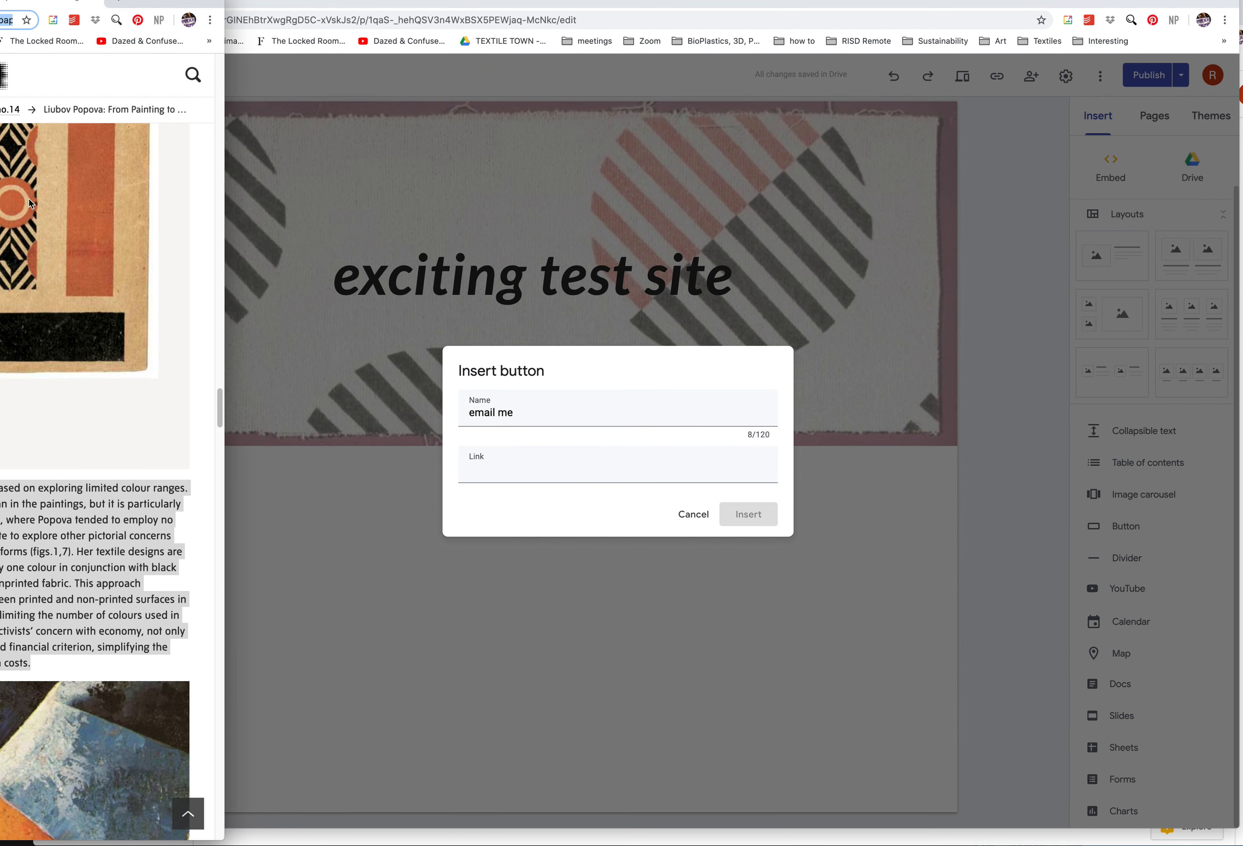
click(471, 474)
text(https://www.tate.org.uk/research/publications/tate-papers/14/liubov-popova-from-painting-to-textile-design)
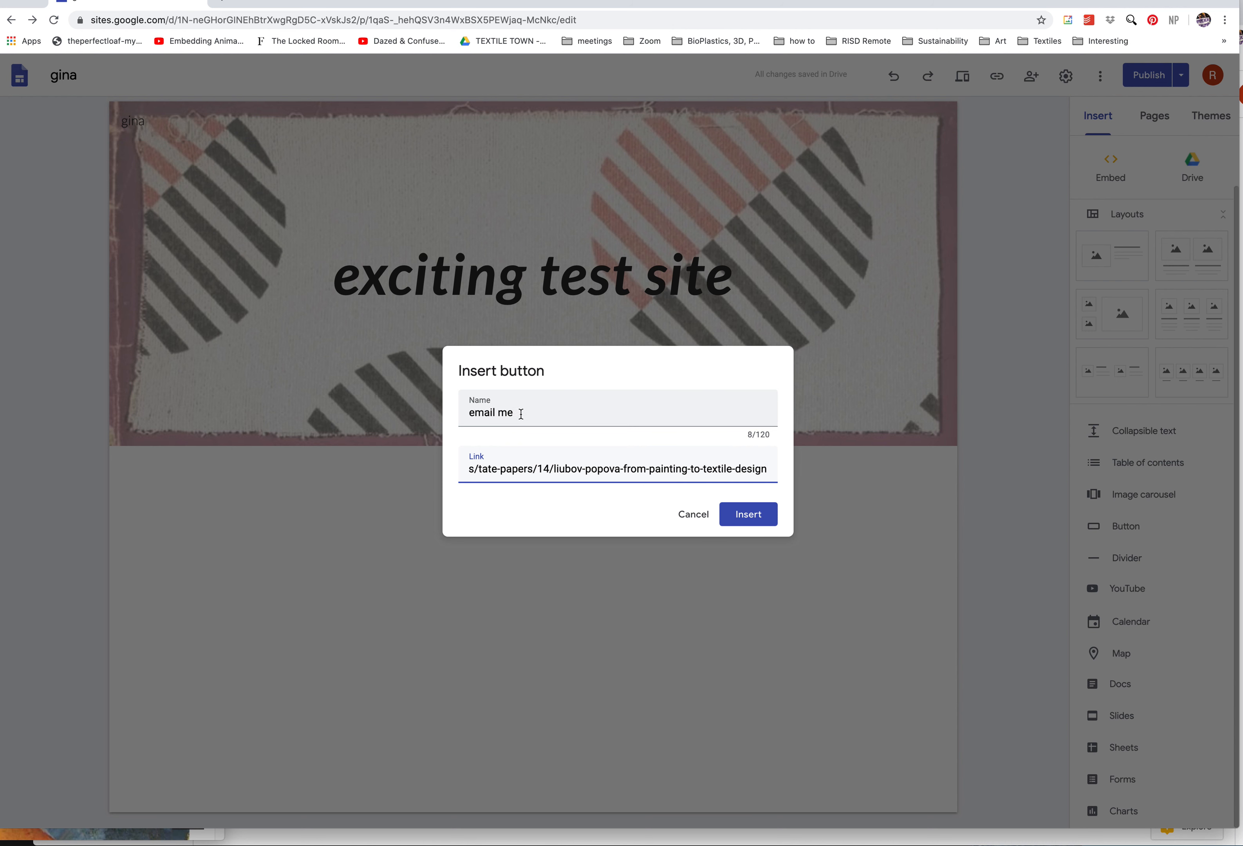
click(749, 516)
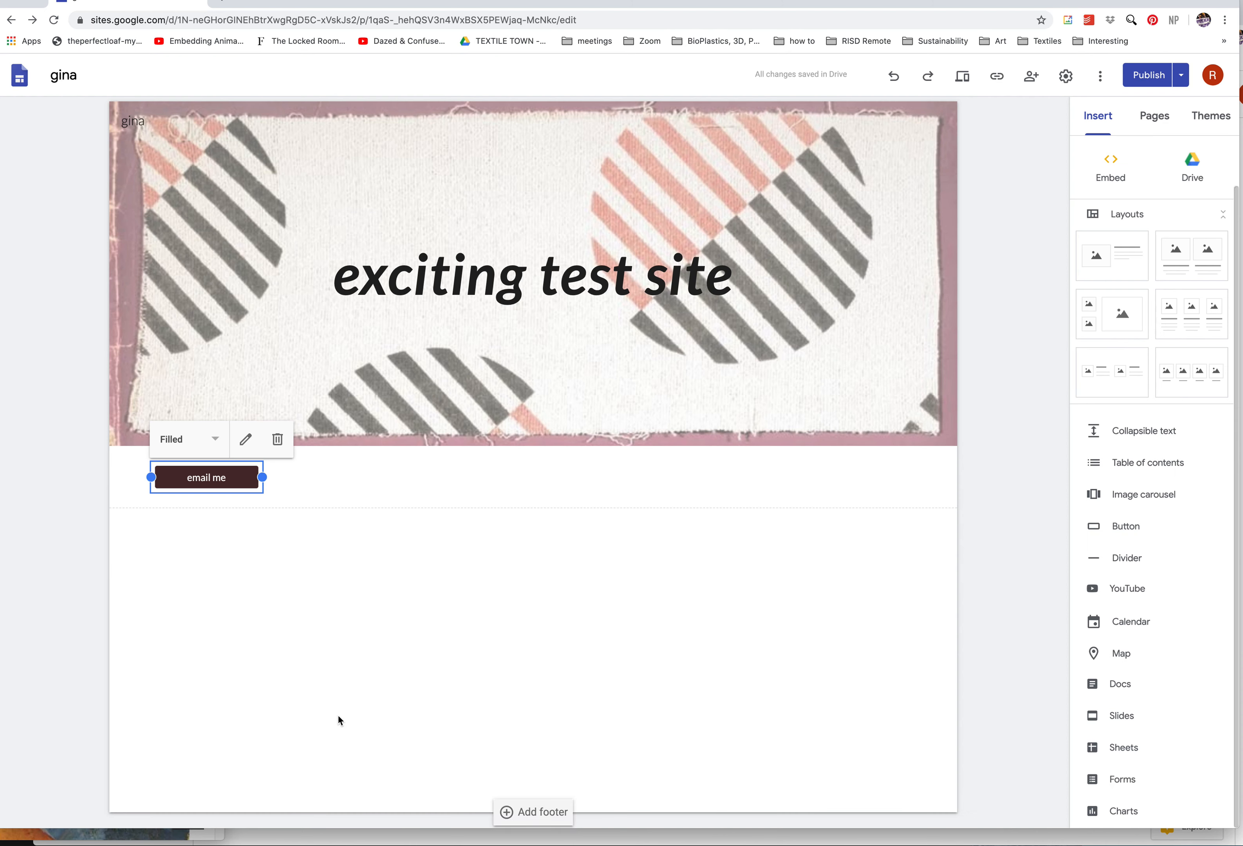
drag(221, 480, 547, 492)
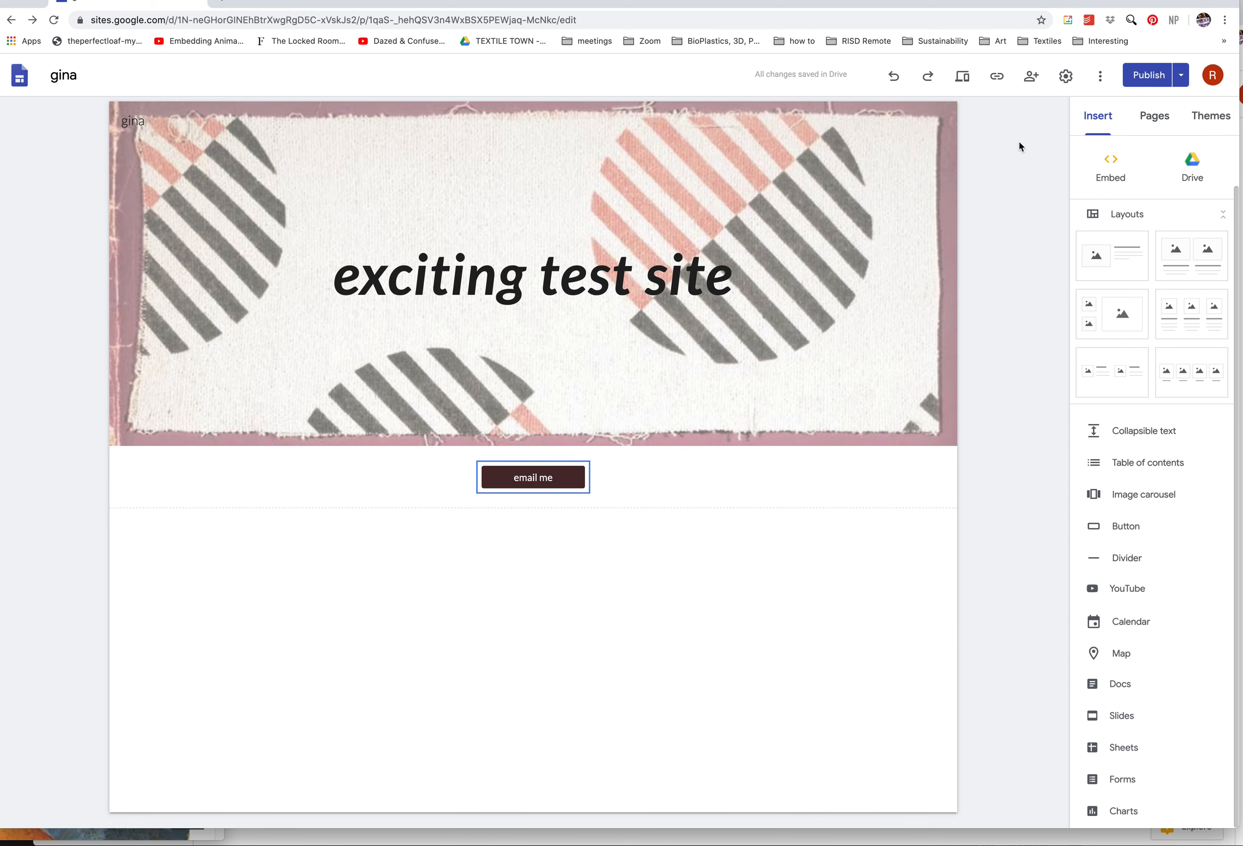
Preview the page, test the link of the "email me" button, and close the opened Tate article
click(962, 75)
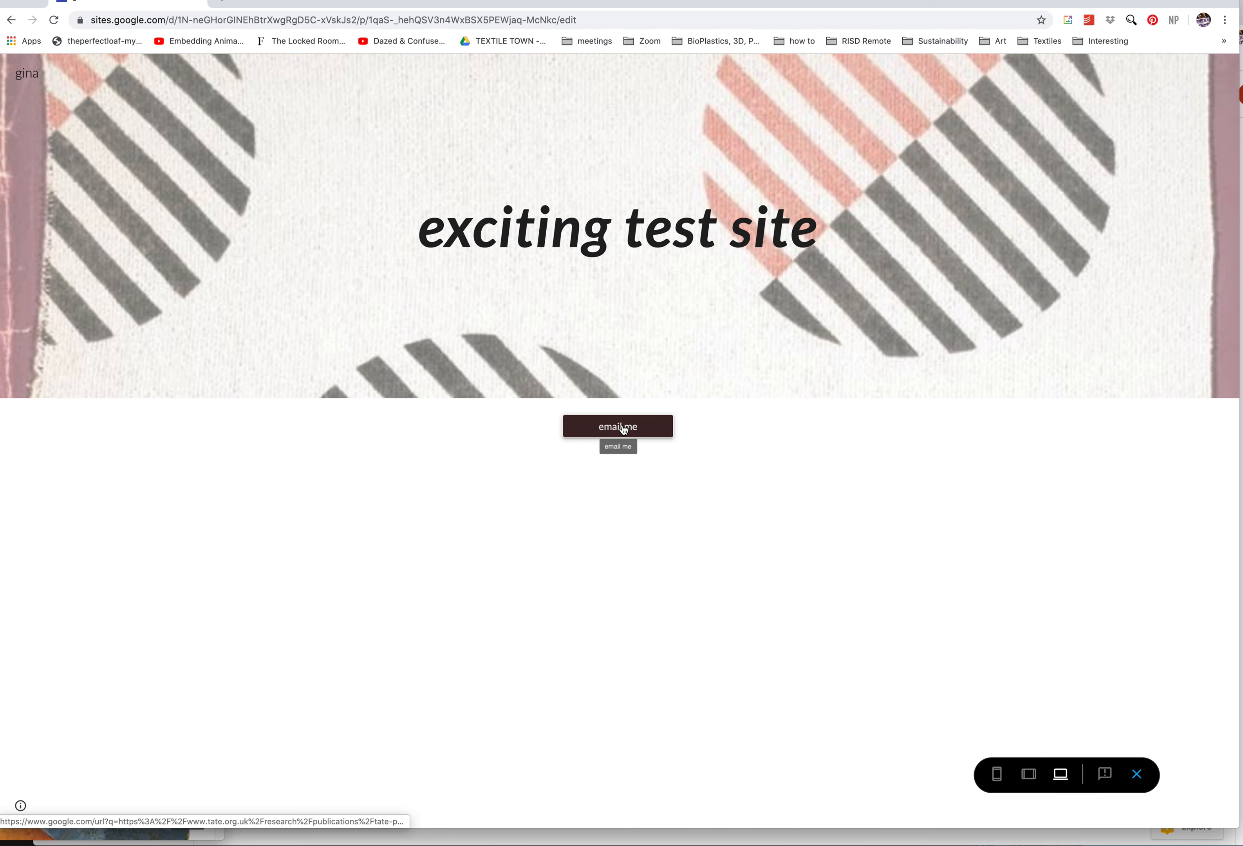
click(615, 426)
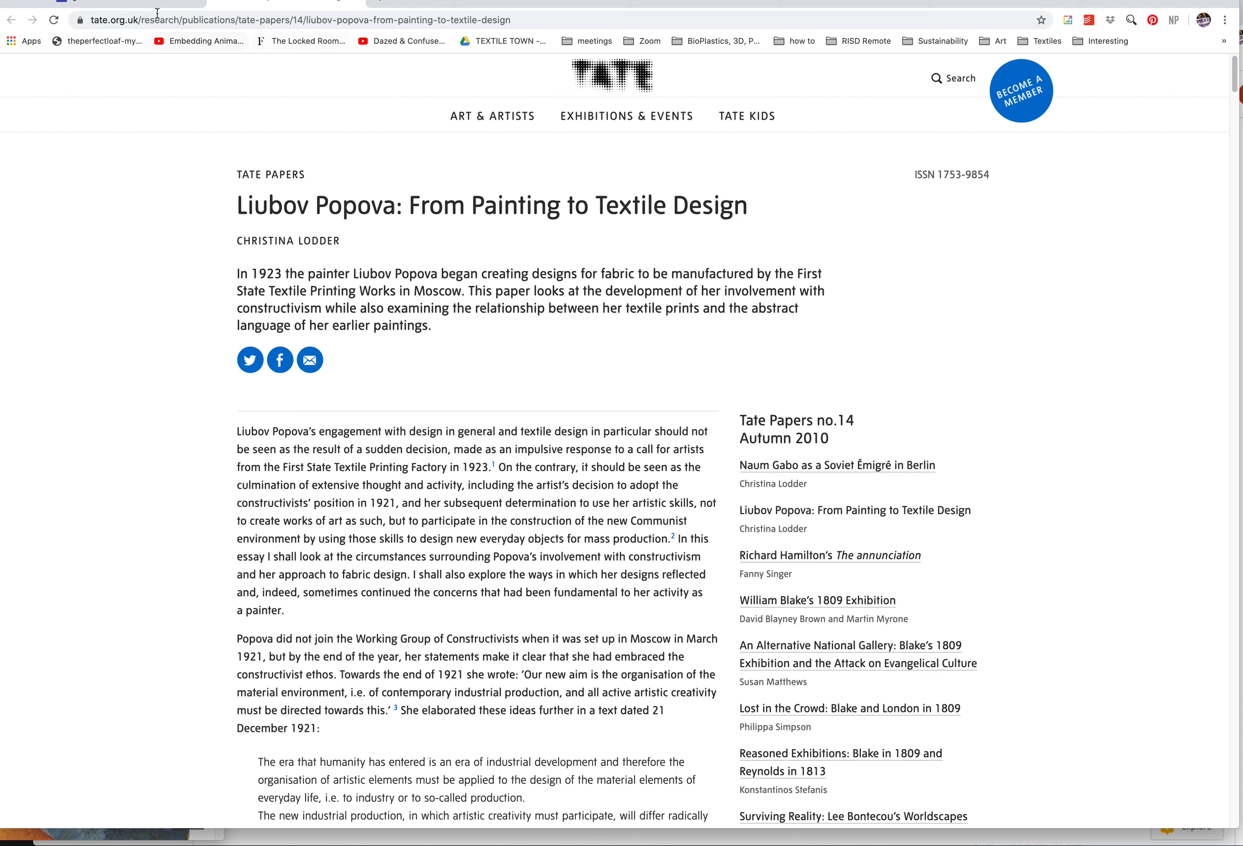
click(130, 4)
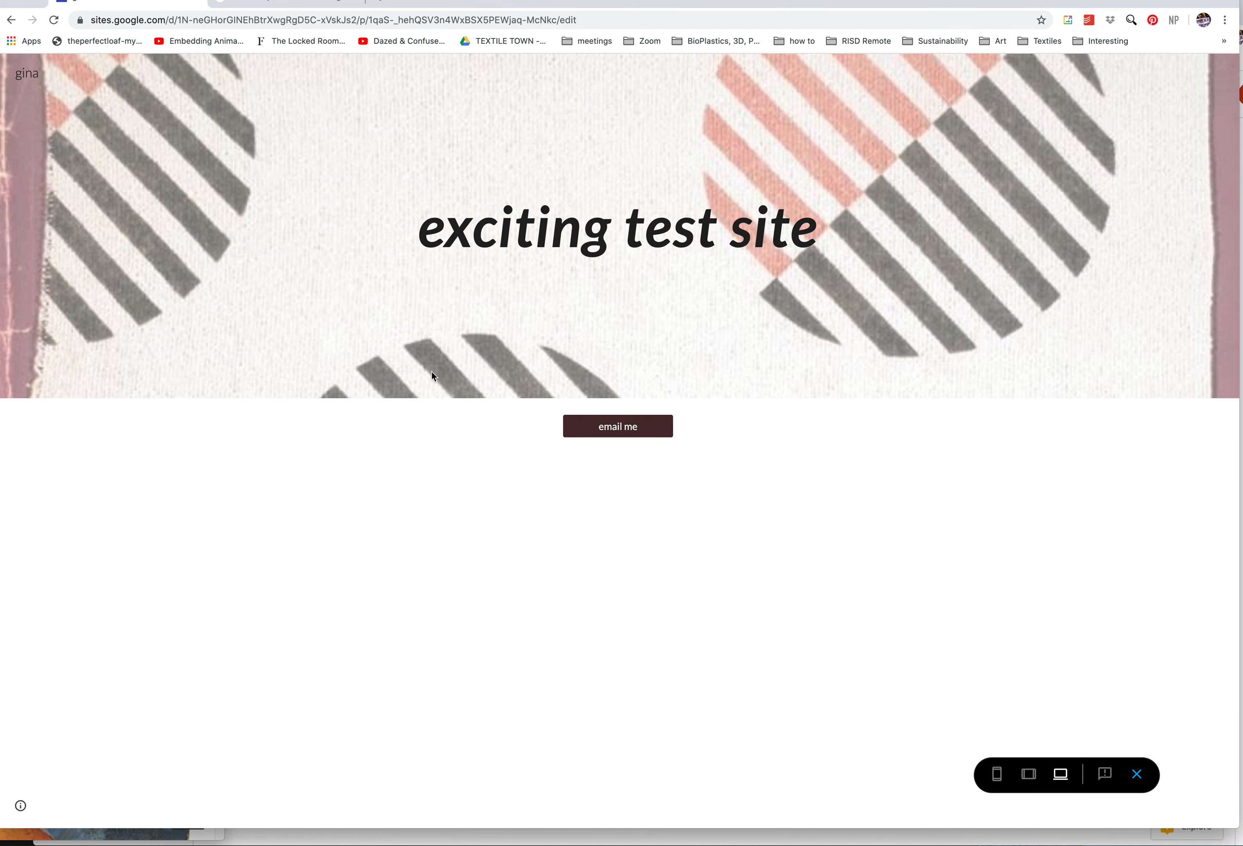
click(270, 4)
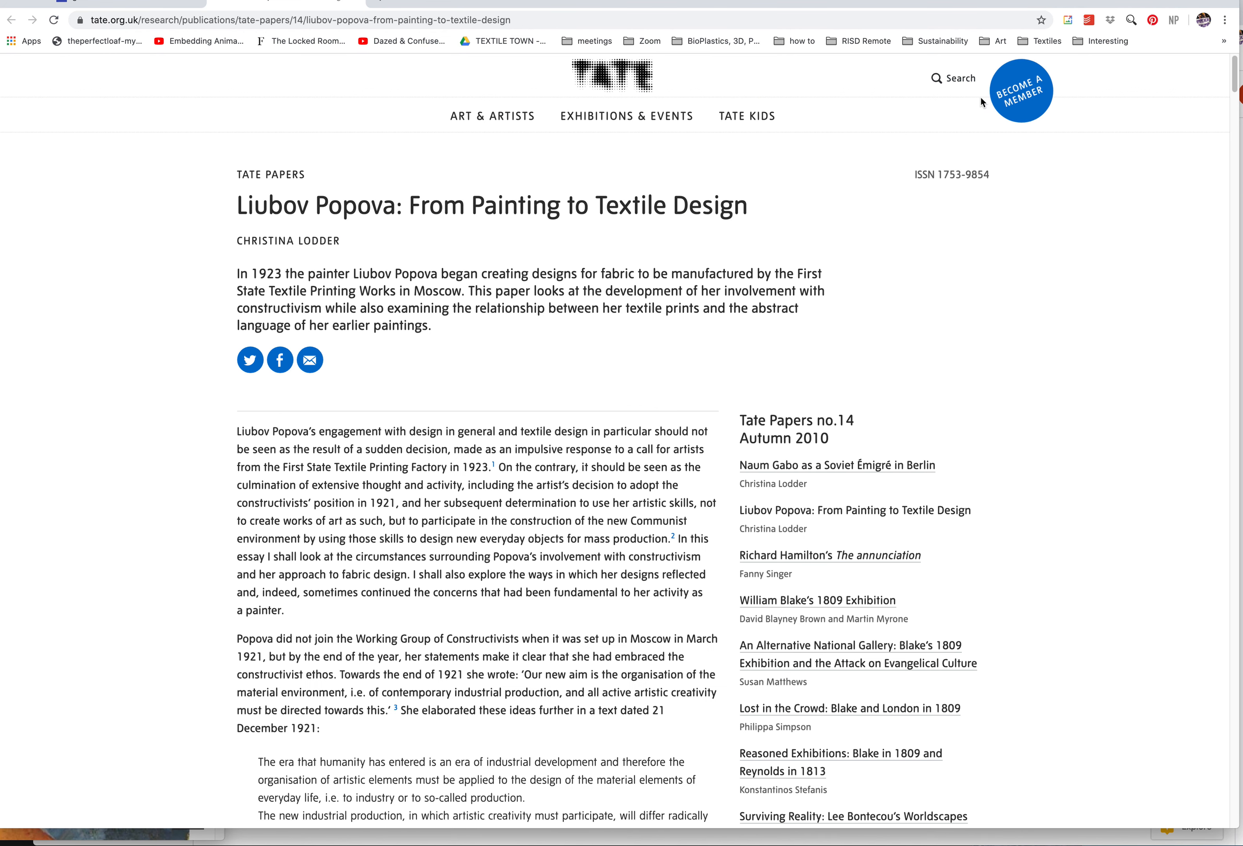
key(super+w)
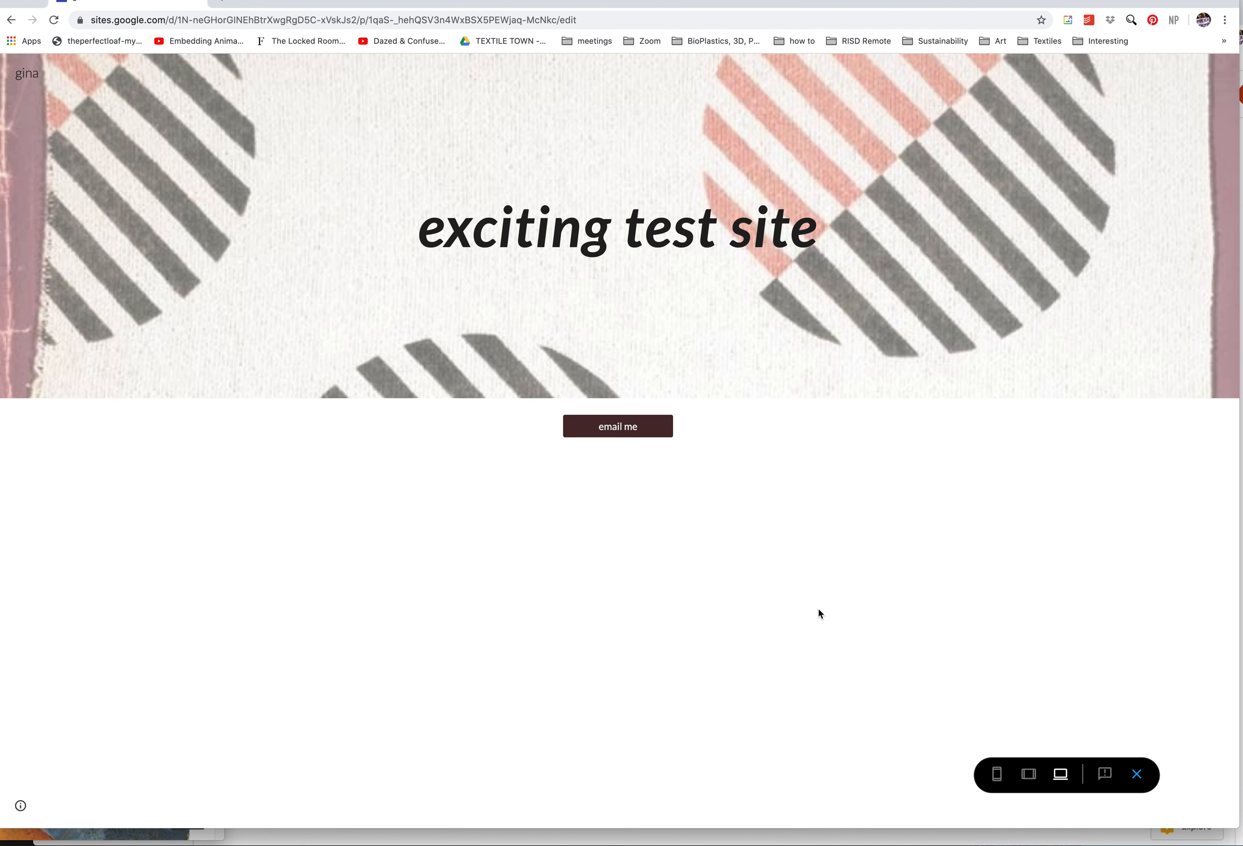
Exit the preview and delete the section holding the "email me" button
click(1136, 775)
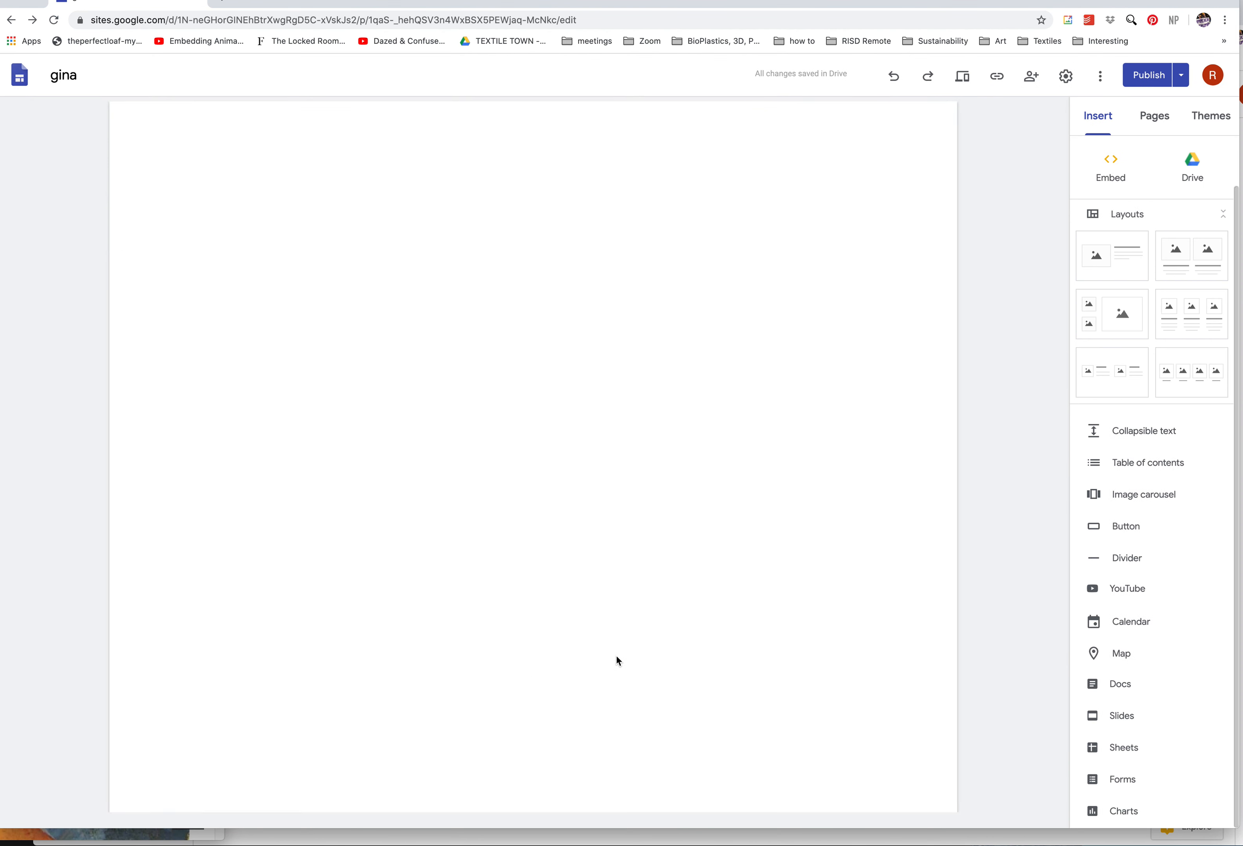
mouse_move(273, 483)
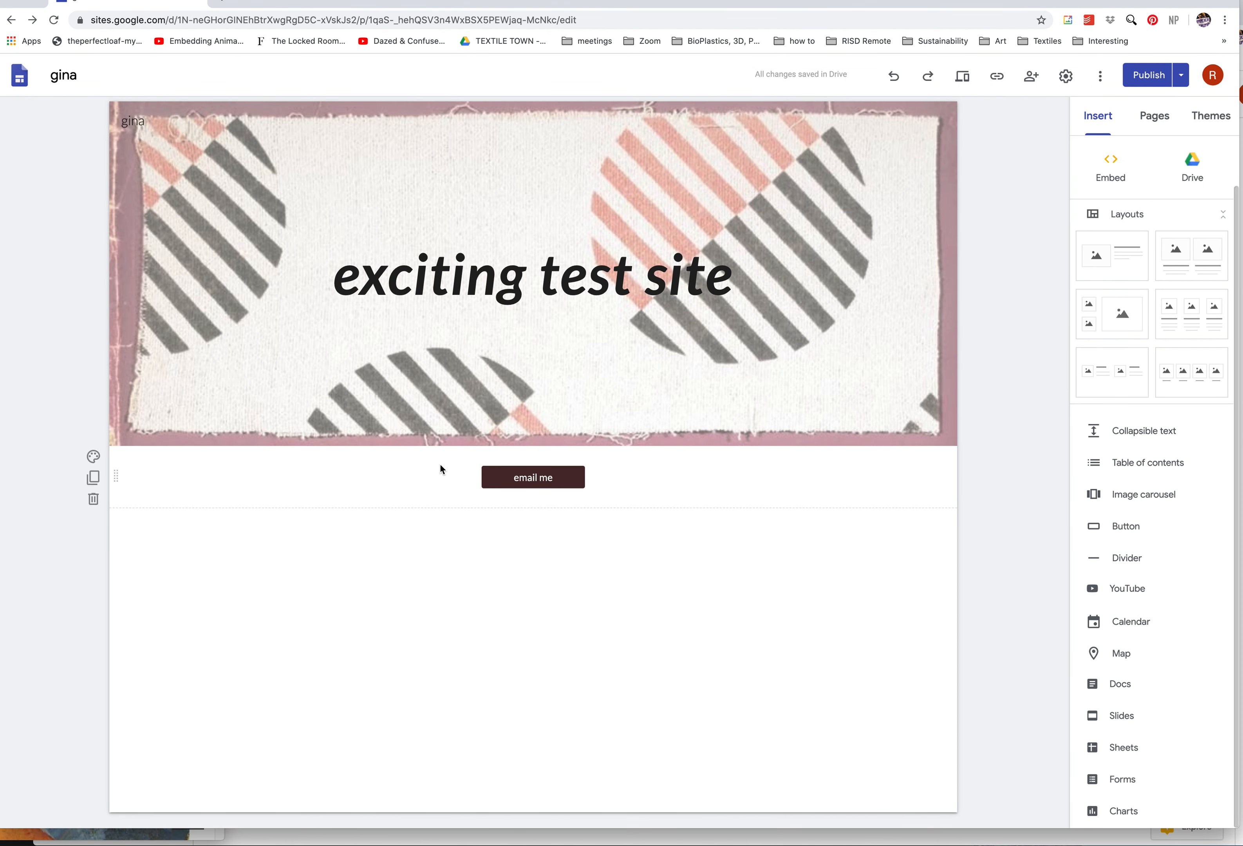
click(93, 501)
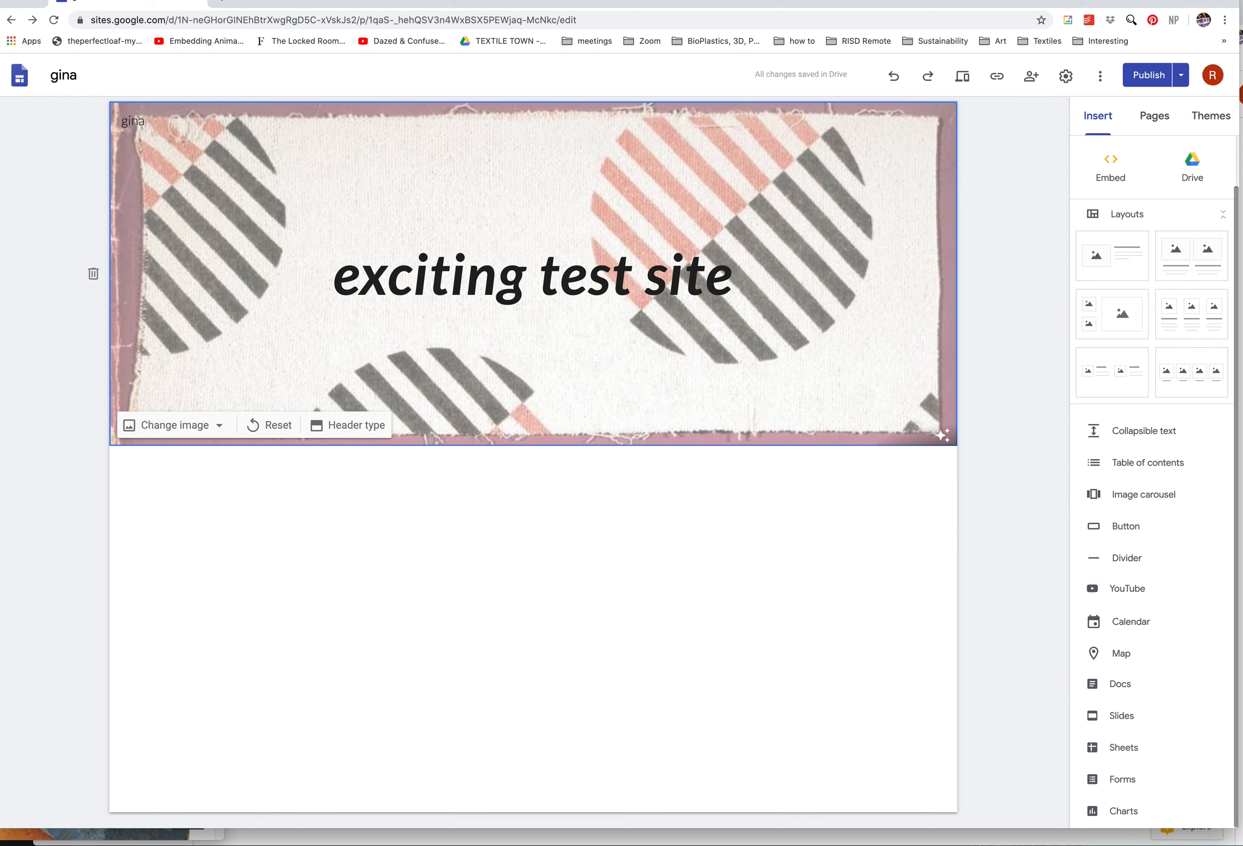
Insert the Google Slideshow presentation from Slides and centre it horizontally below the header
click(1127, 716)
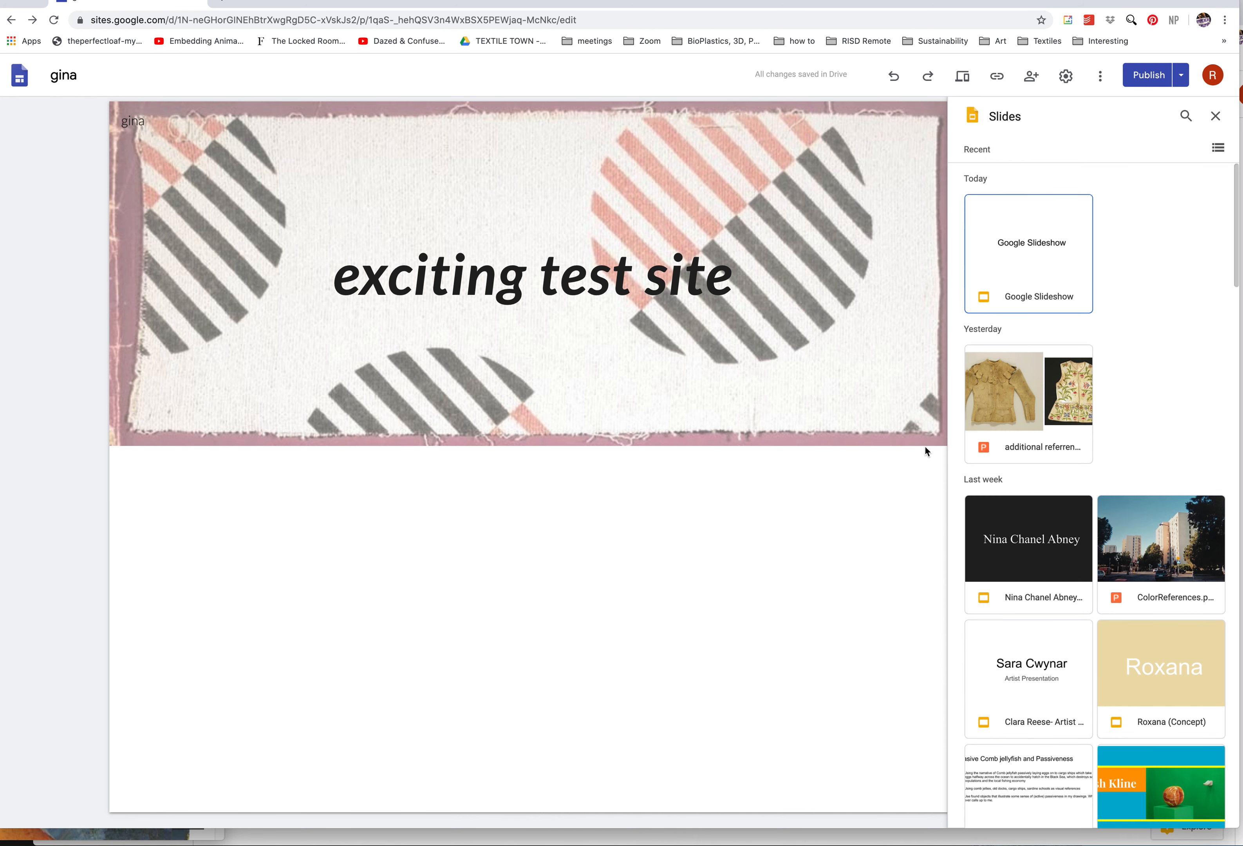
click(1026, 259)
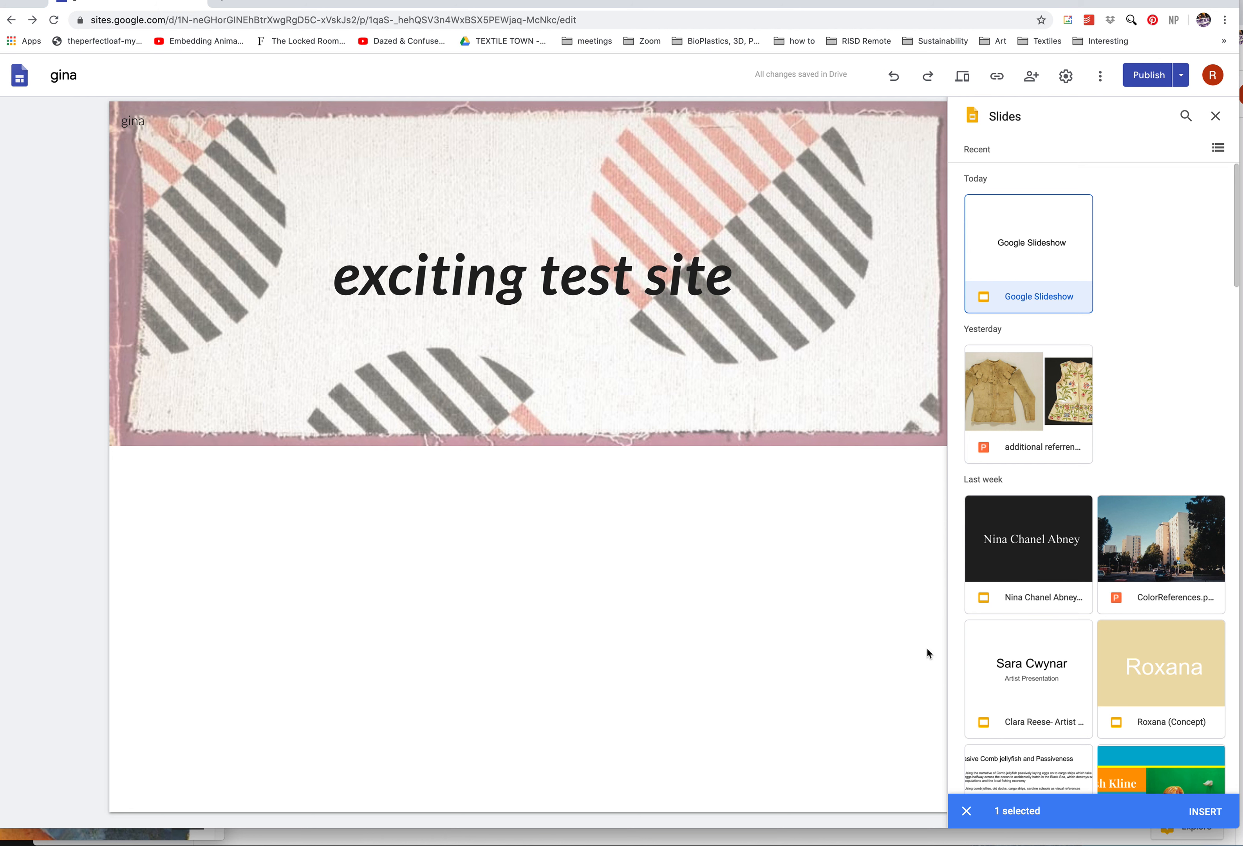
click(1207, 821)
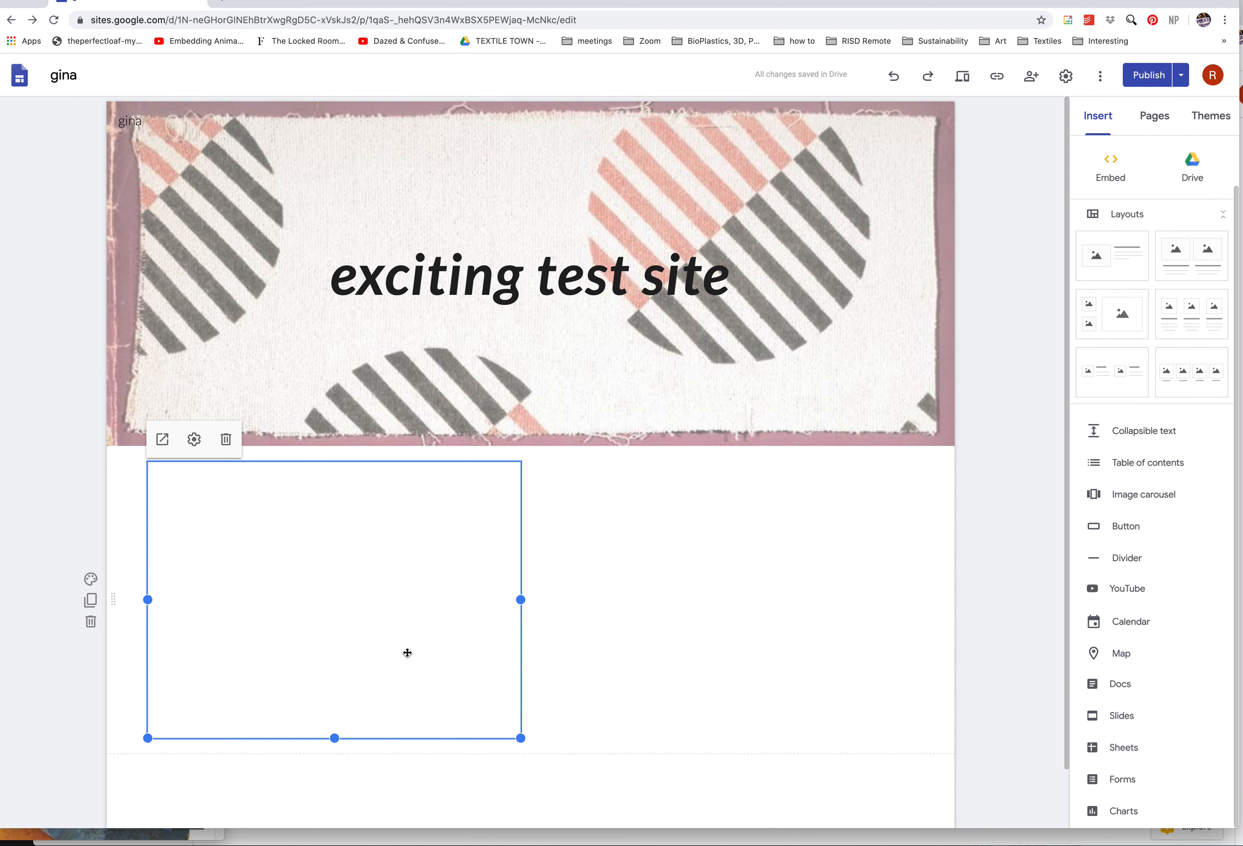
drag(1067, 488, 1058, 553)
drag(519, 675, 533, 575)
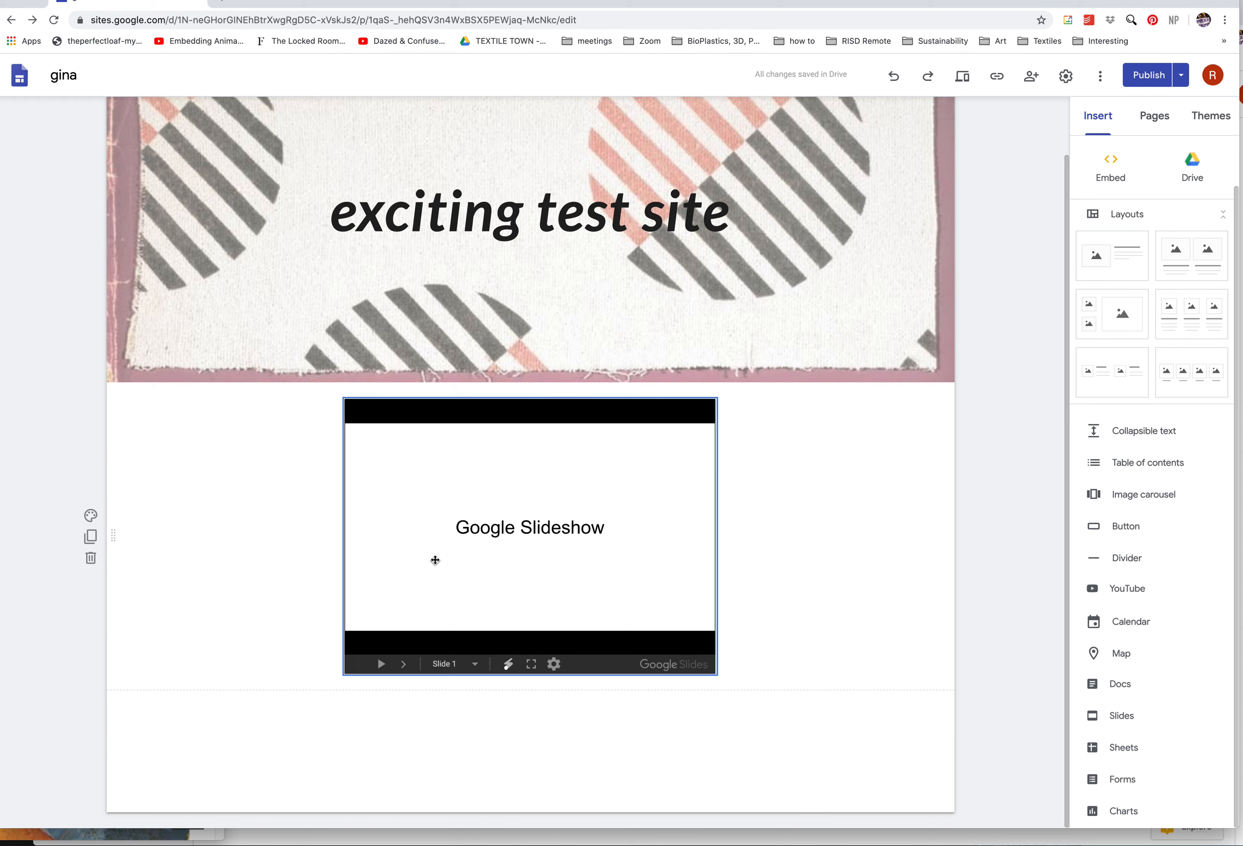
Preview the embedded slideshow through slide 4, and delete its section after leaving the preview
click(963, 77)
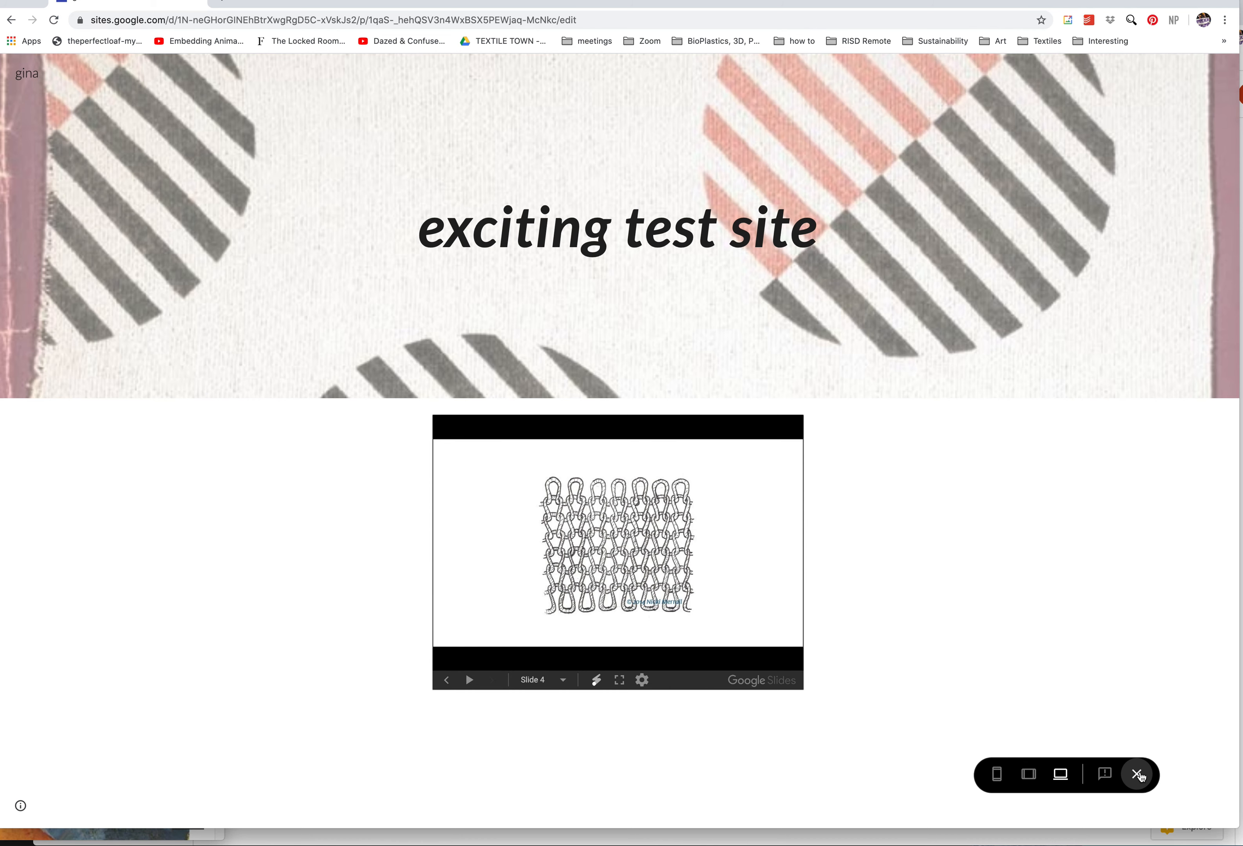
click(1137, 774)
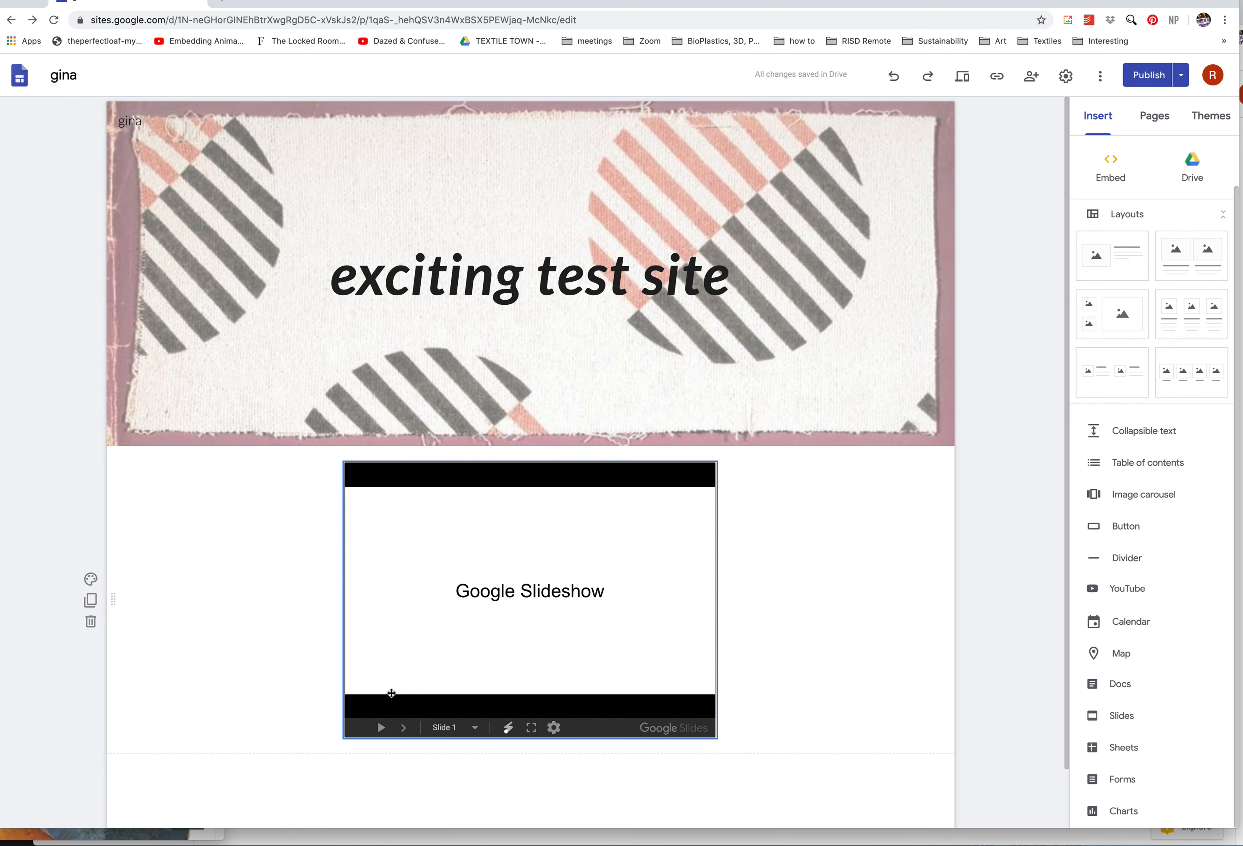
click(90, 621)
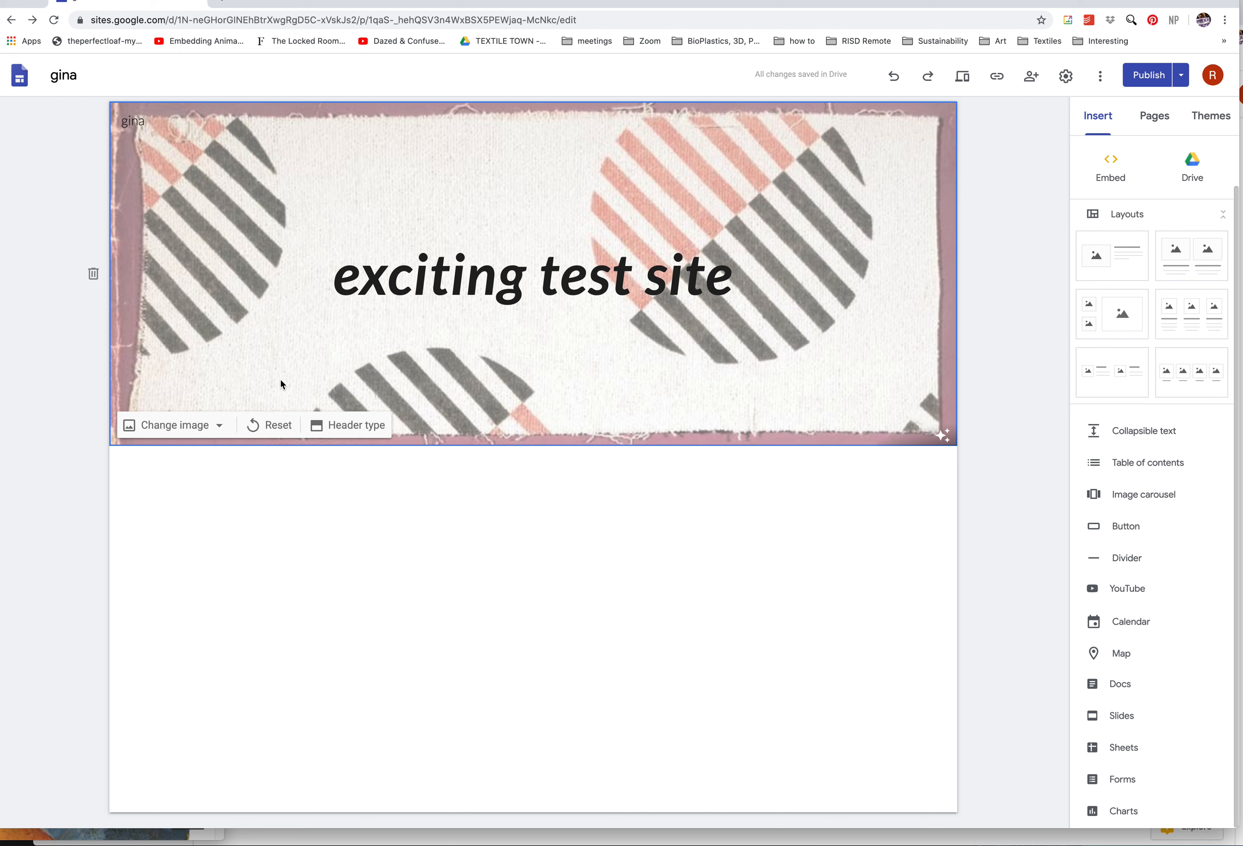
Change the header type of the "exciting test site" header to Cover
click(183, 425)
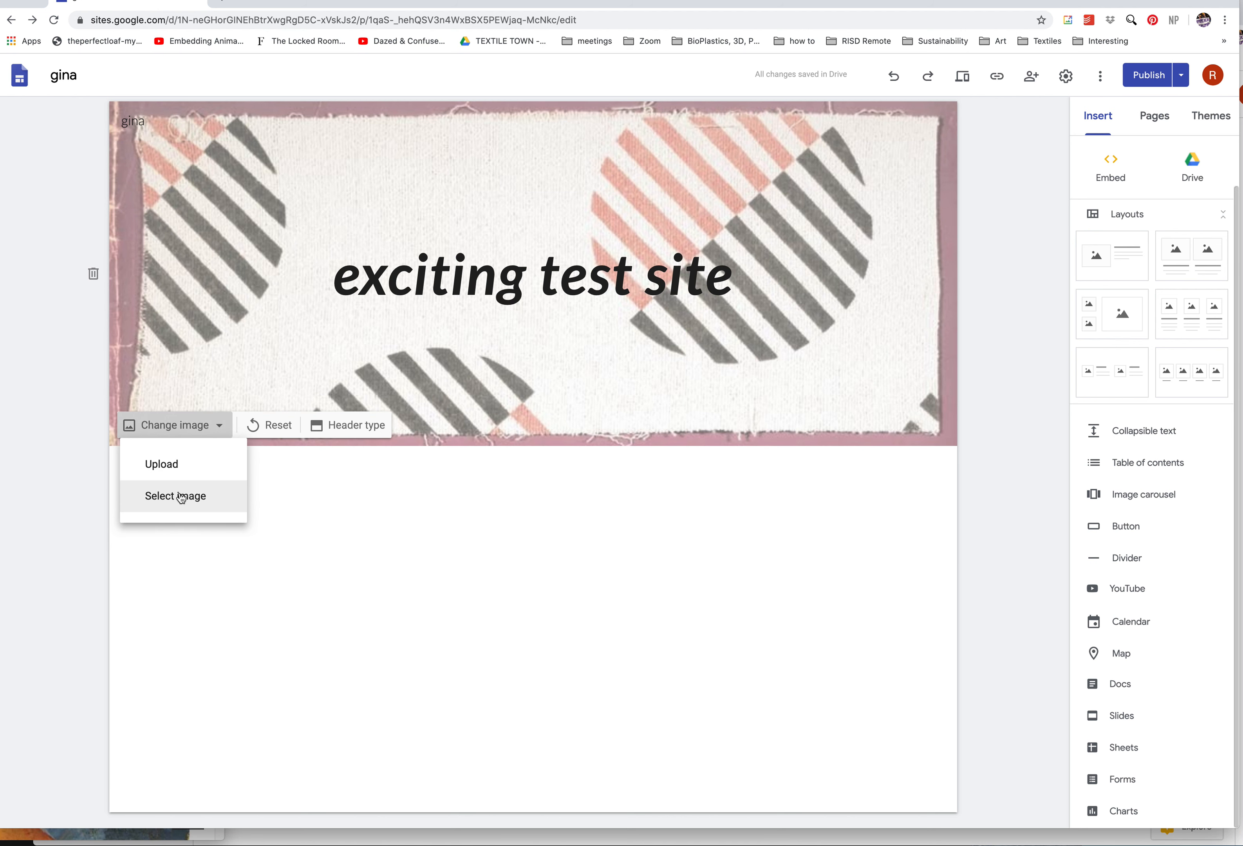
click(369, 425)
click(358, 427)
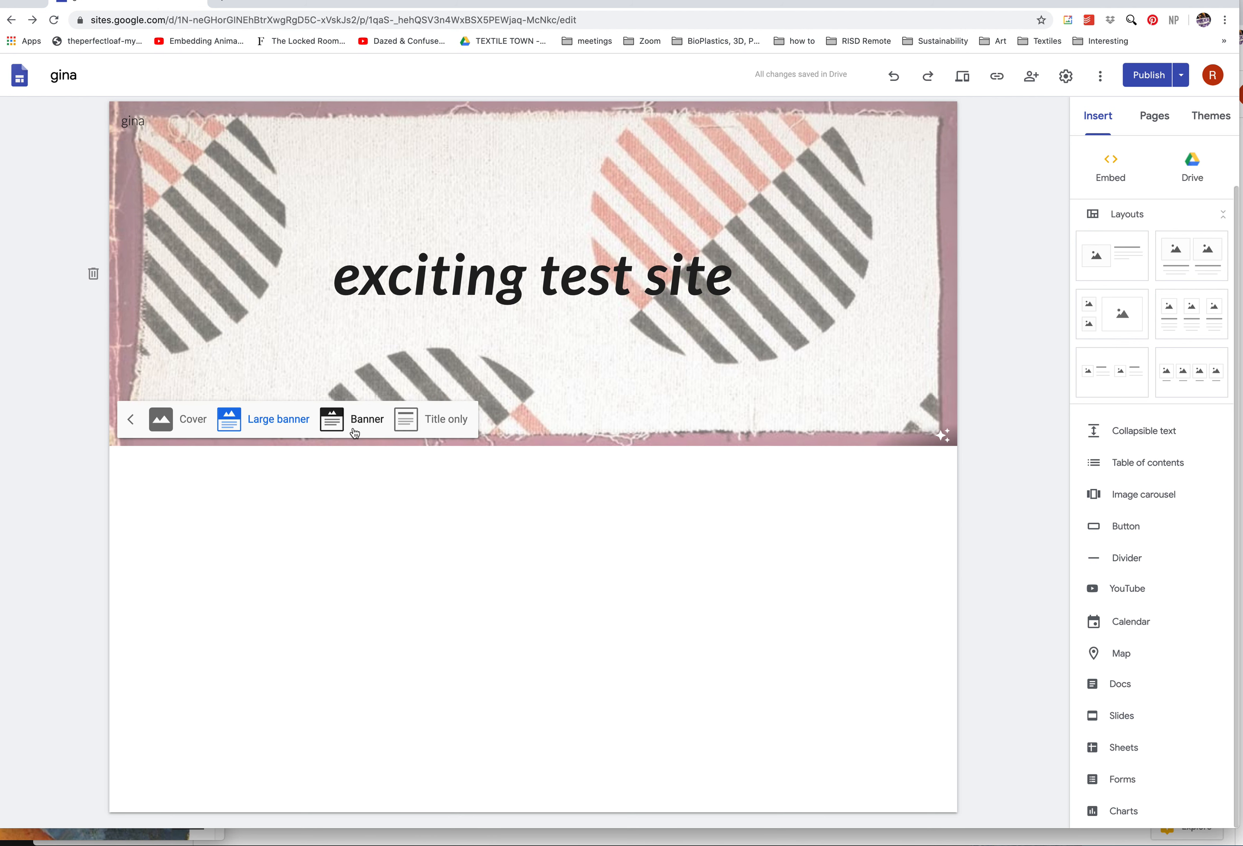
click(162, 420)
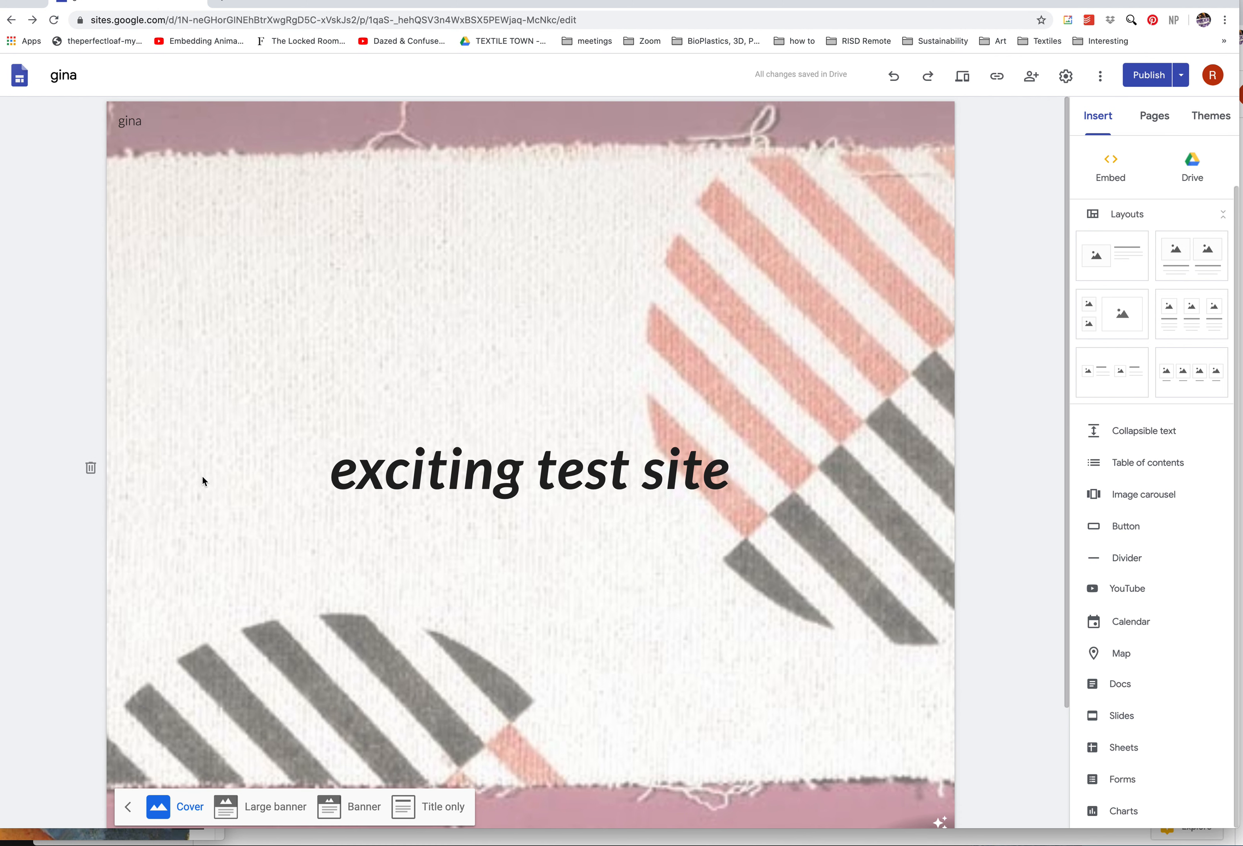
scroll(1066, 520, down, 3)
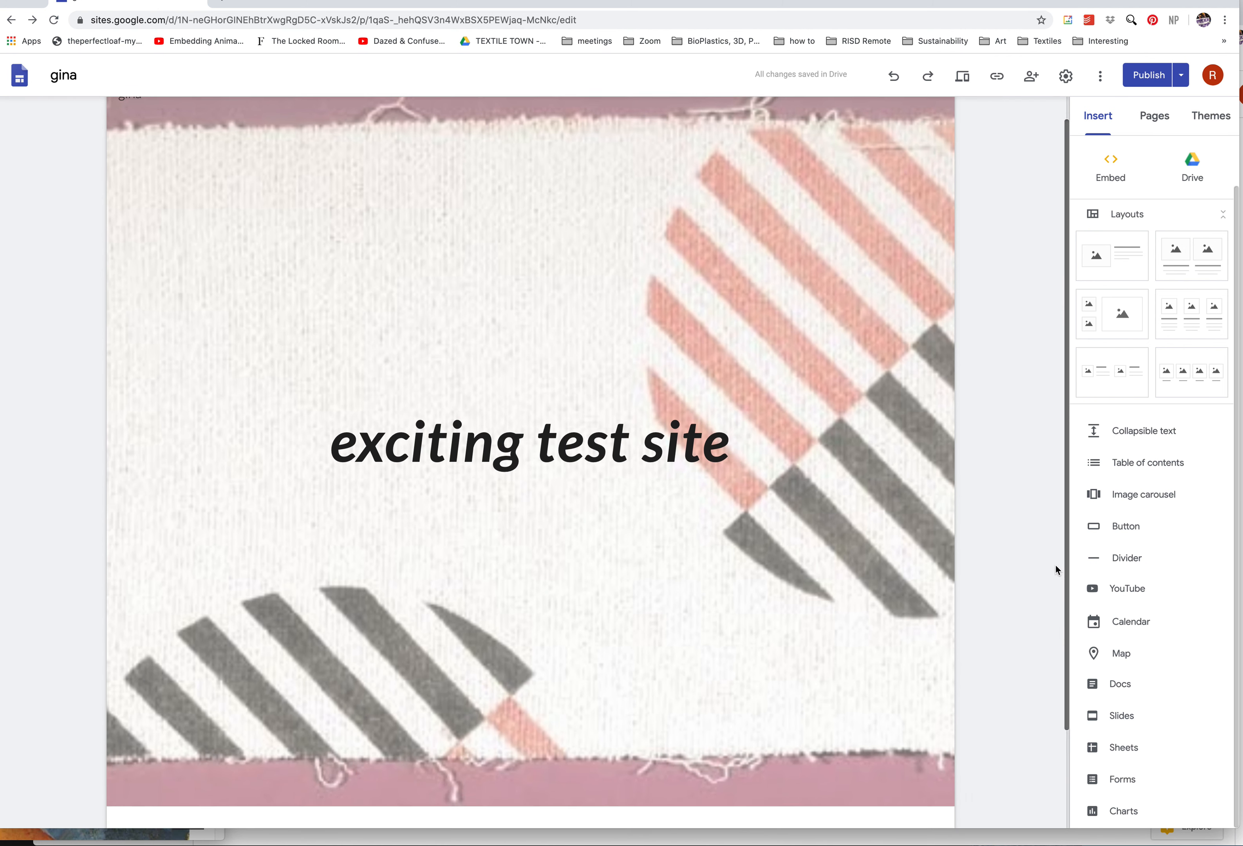
mouse_move(846, 671)
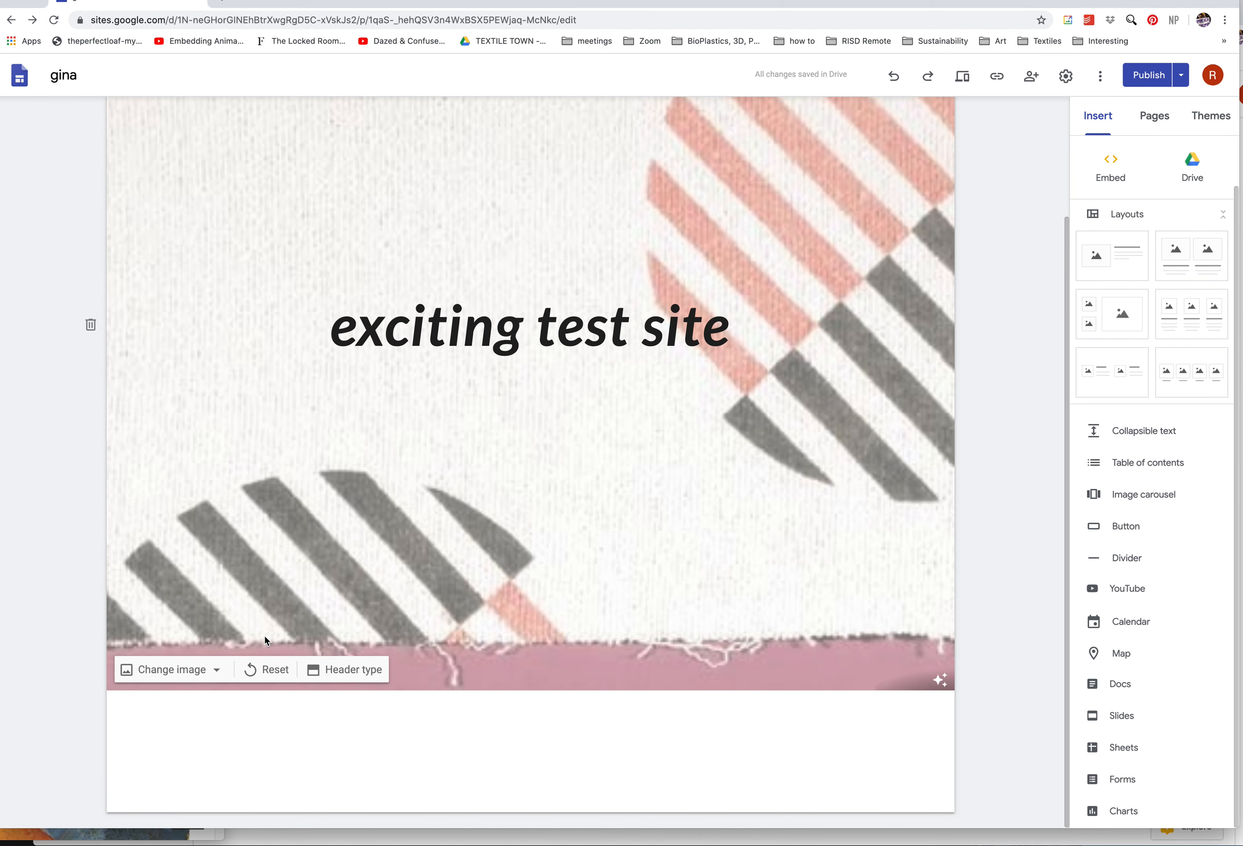
click(209, 669)
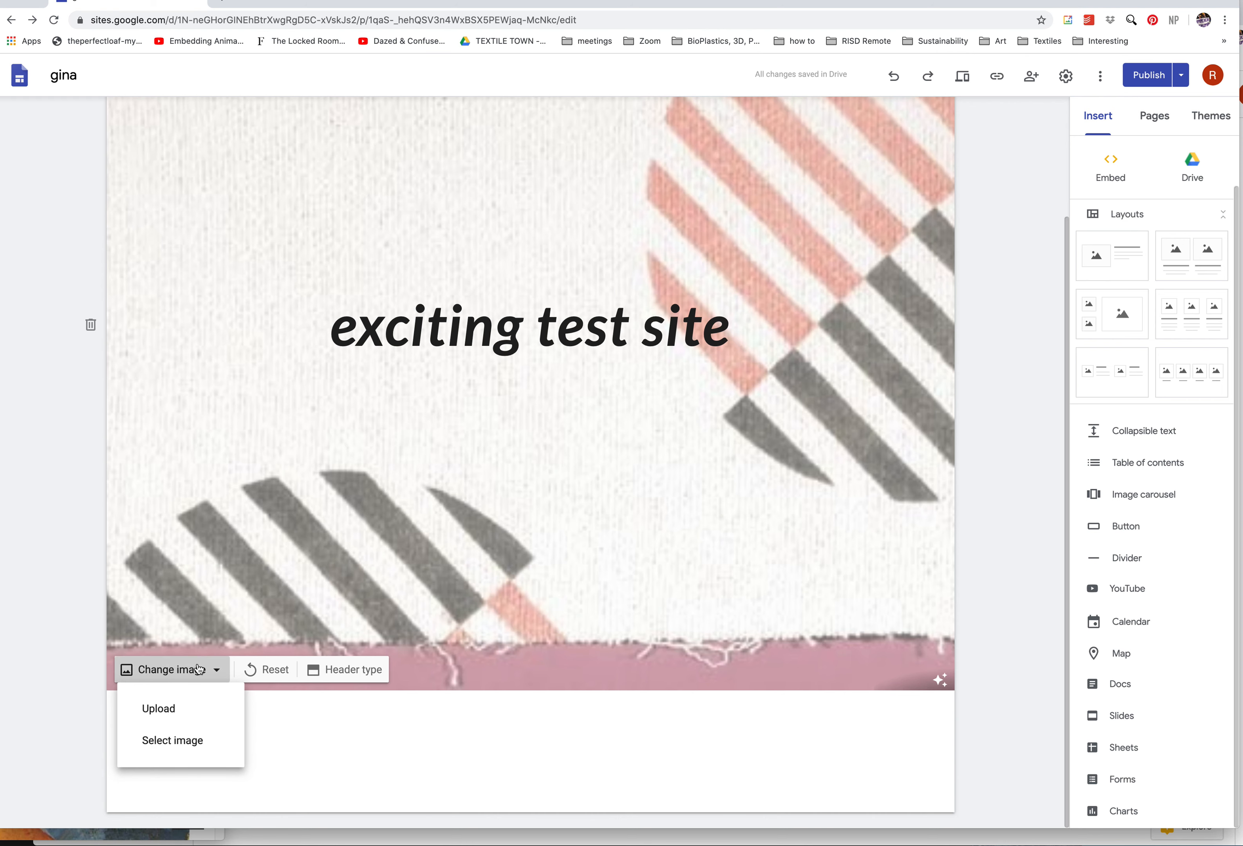
click(169, 744)
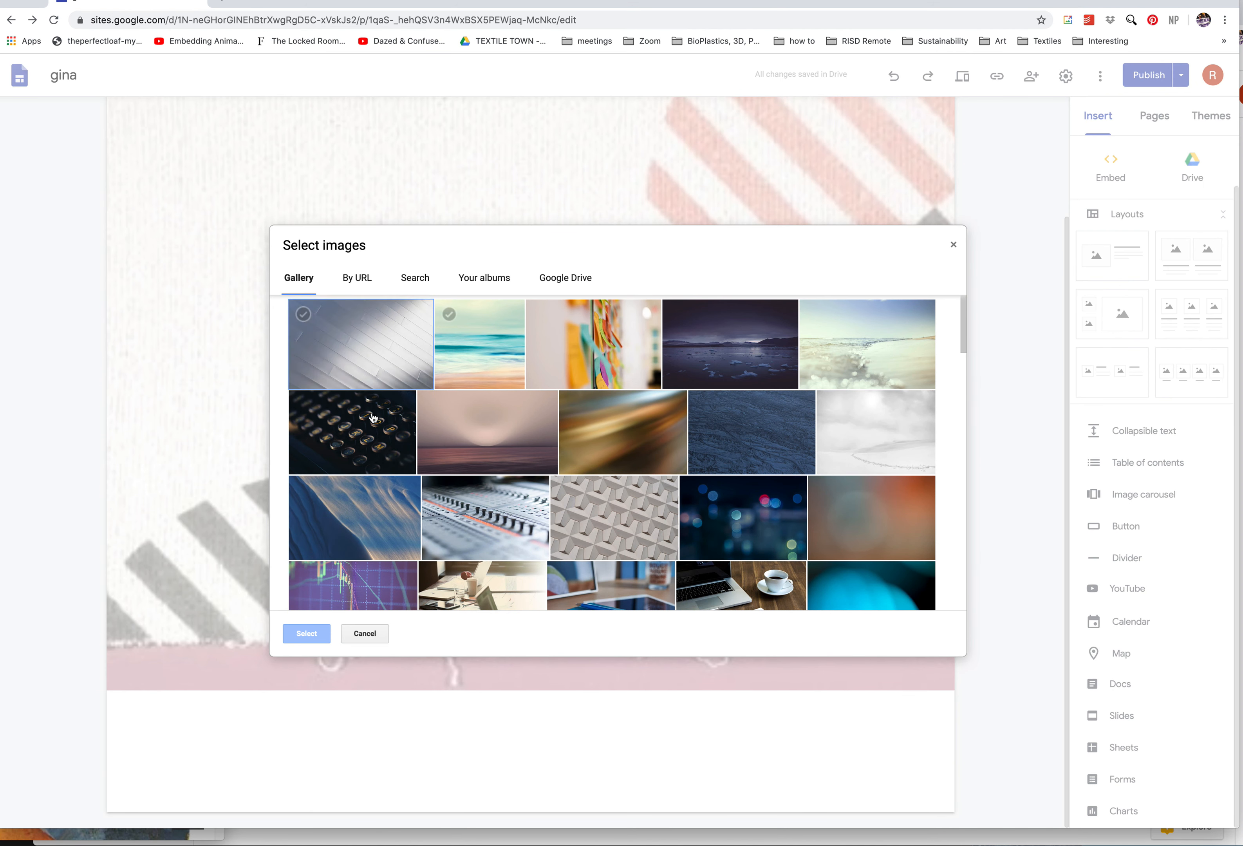
click(365, 638)
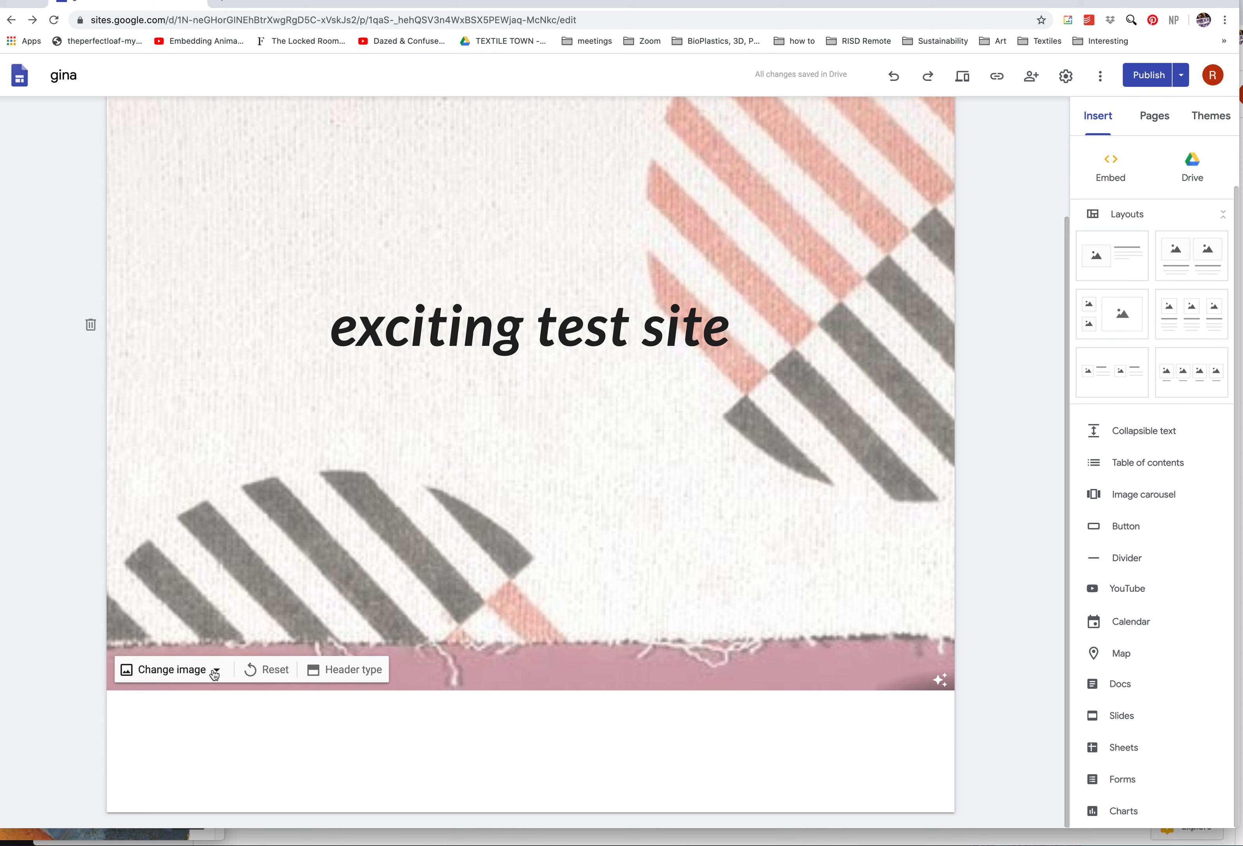
Replace the "exciting test site" header image with an upload of liubov-popova-textile-design-1923-4-0.jpg
click(214, 671)
click(174, 705)
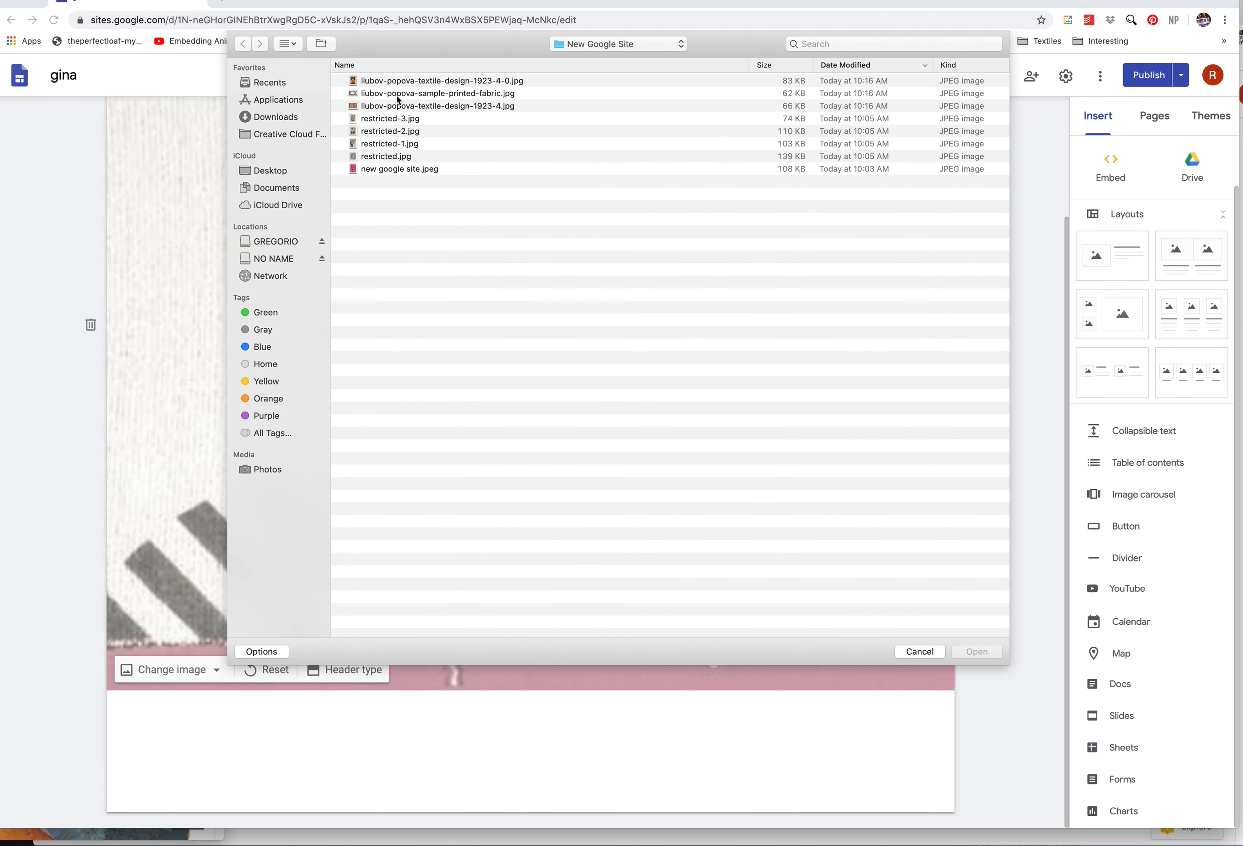
click(410, 81)
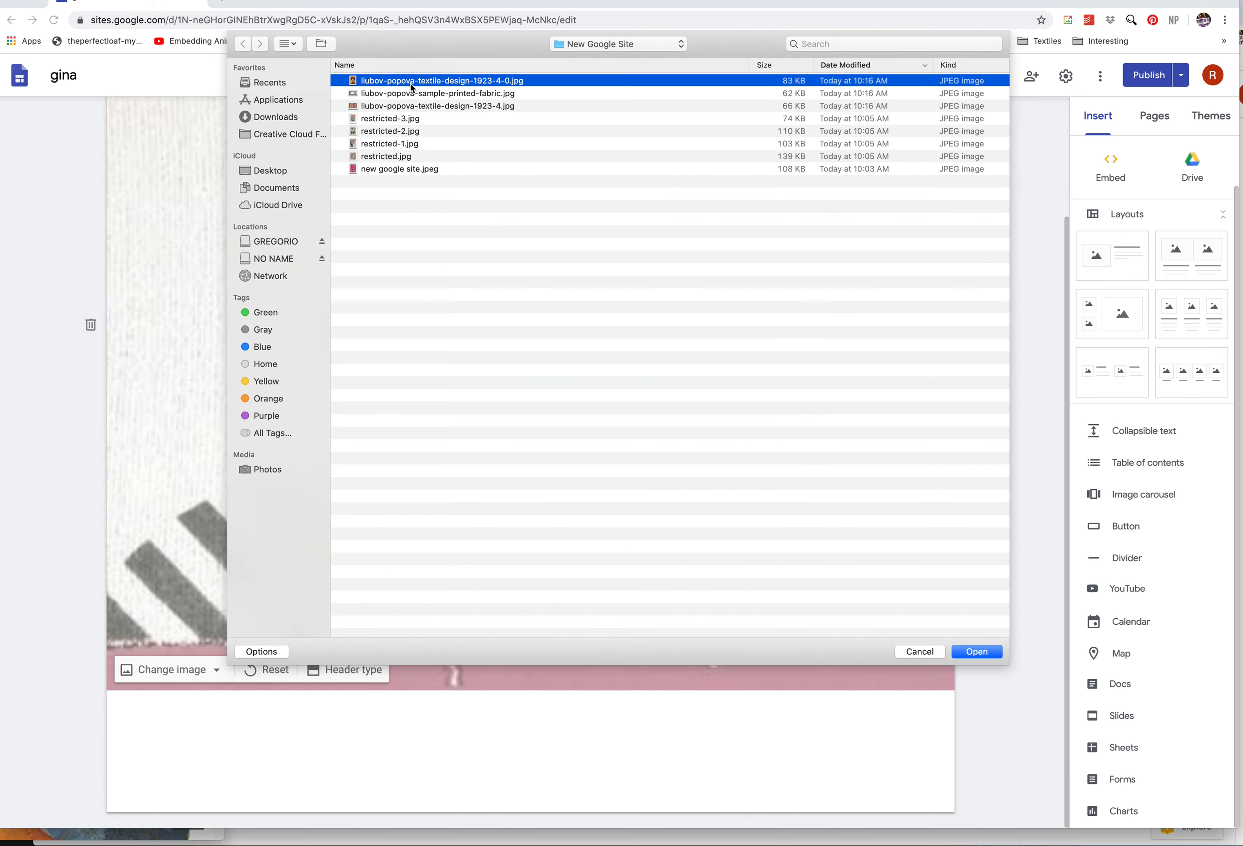
click(976, 652)
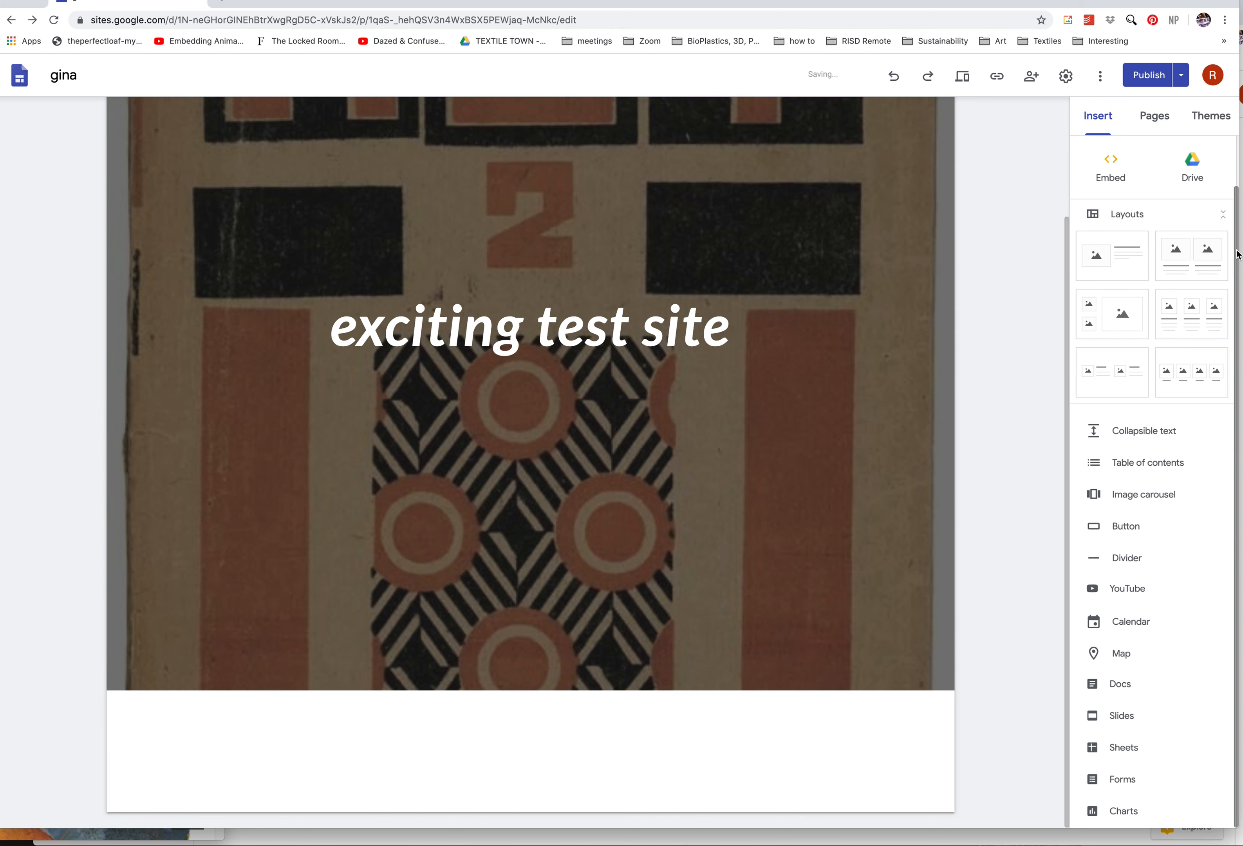
drag(1237, 253, 1236, 196)
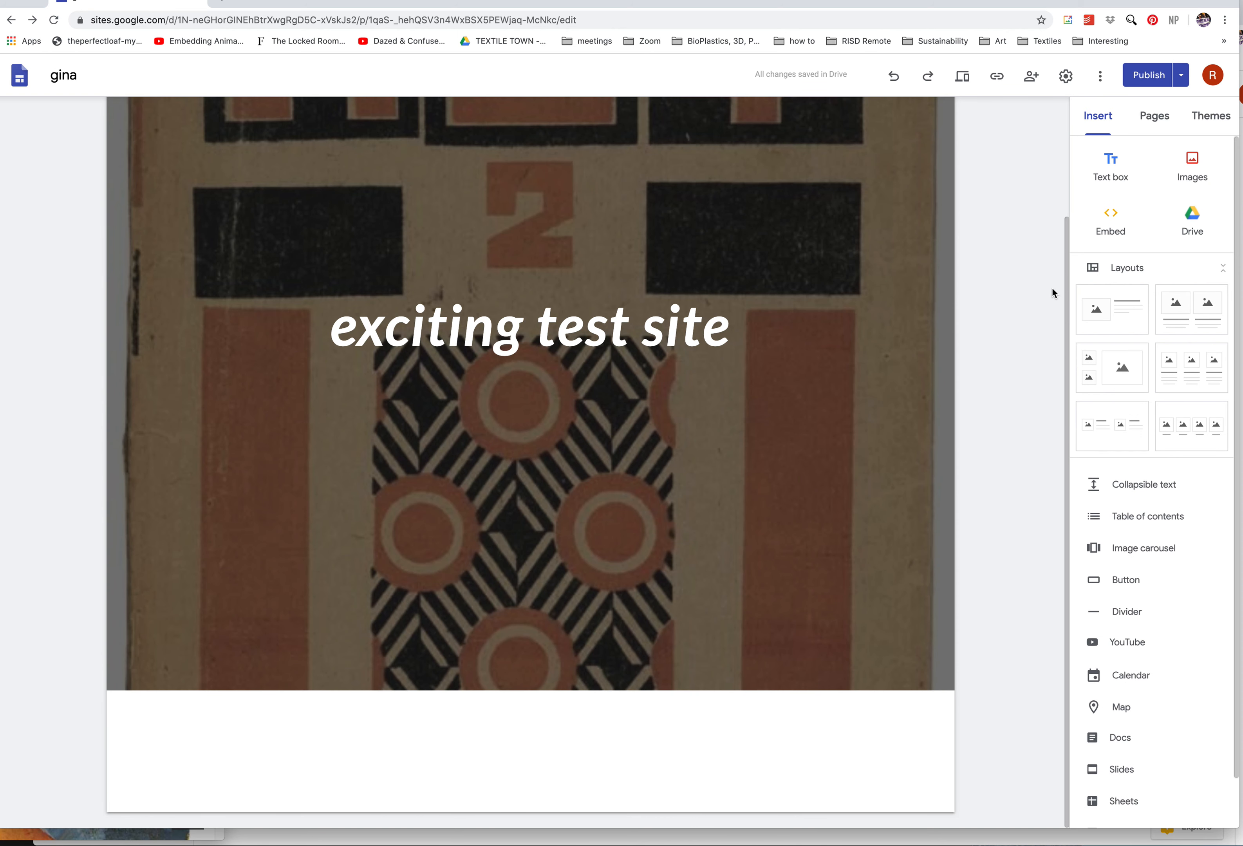
drag(1069, 277, 1077, 145)
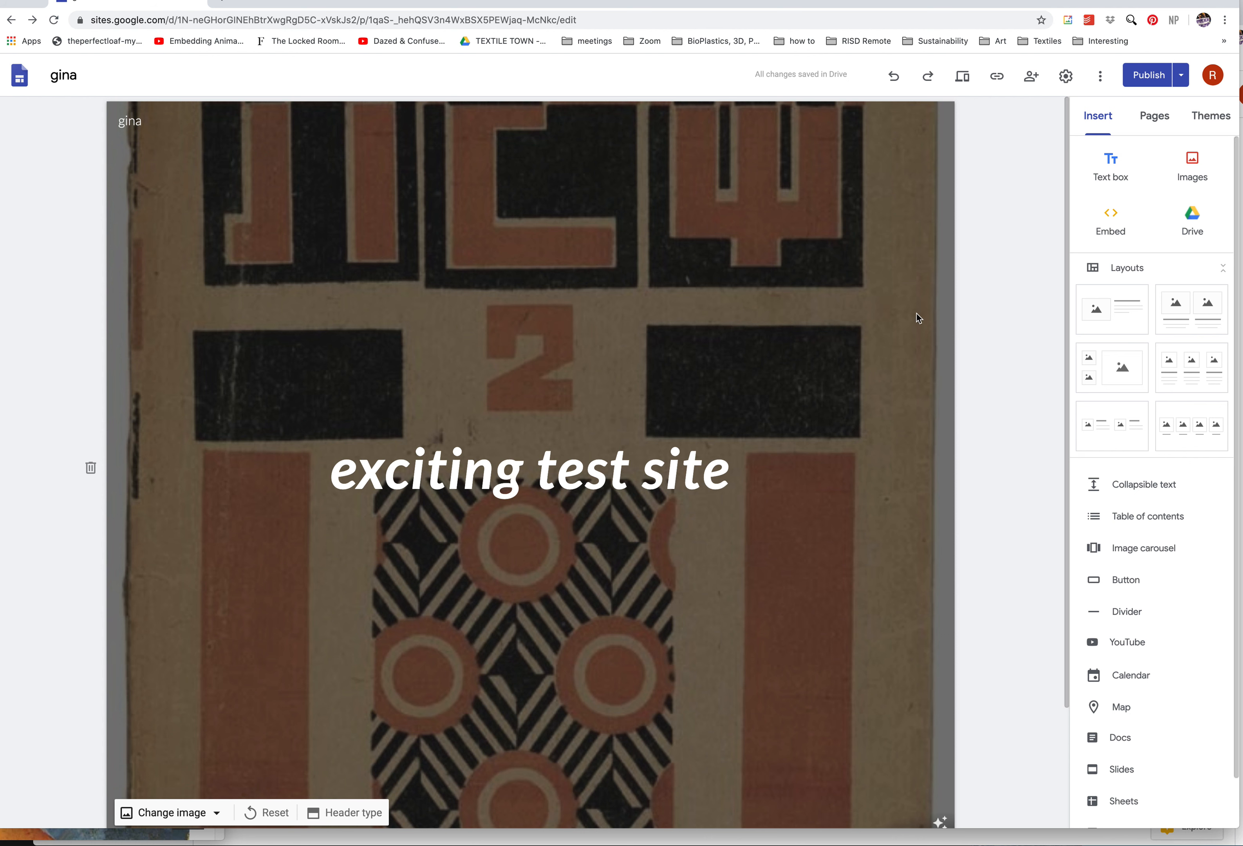
Add a subpage named "concept" under the Home page, leaving its custom path empty
click(1150, 123)
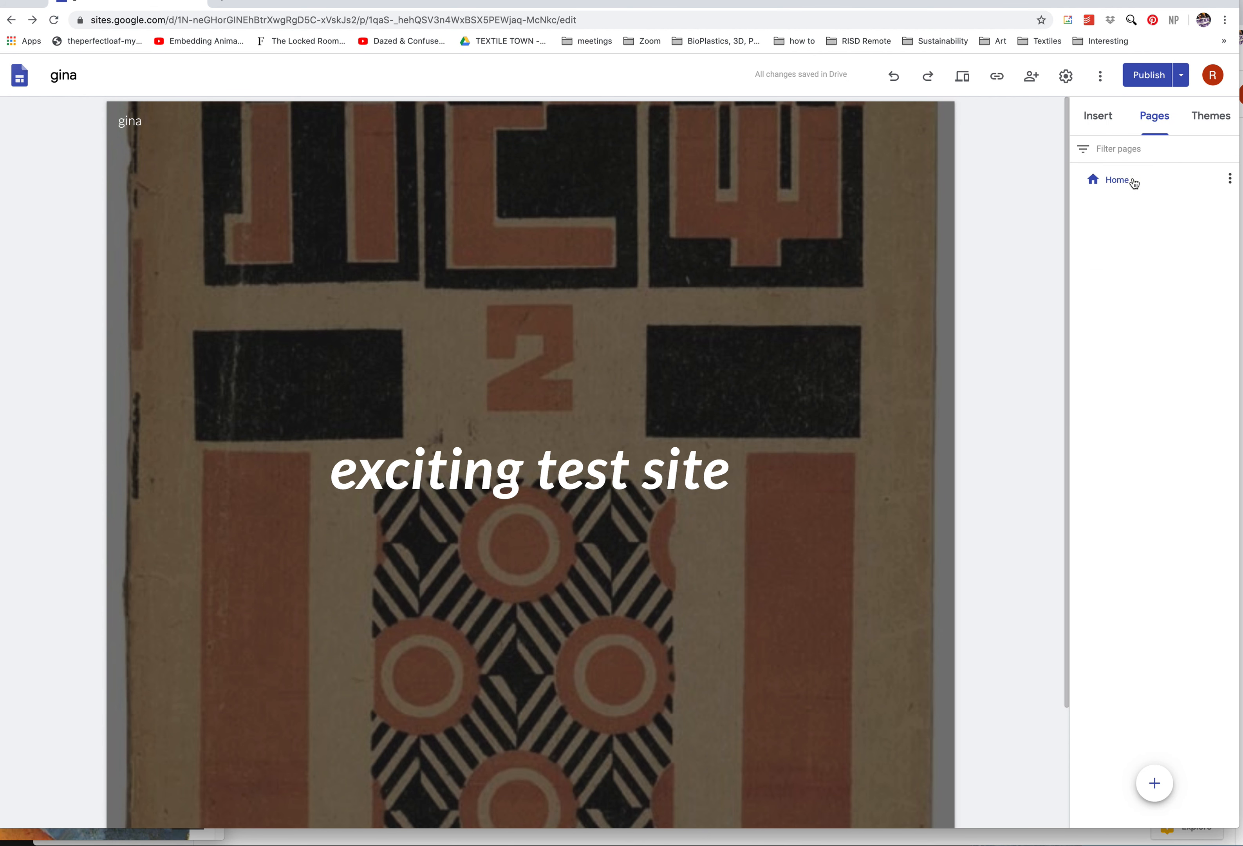
mouse_move(1149, 790)
click(1231, 181)
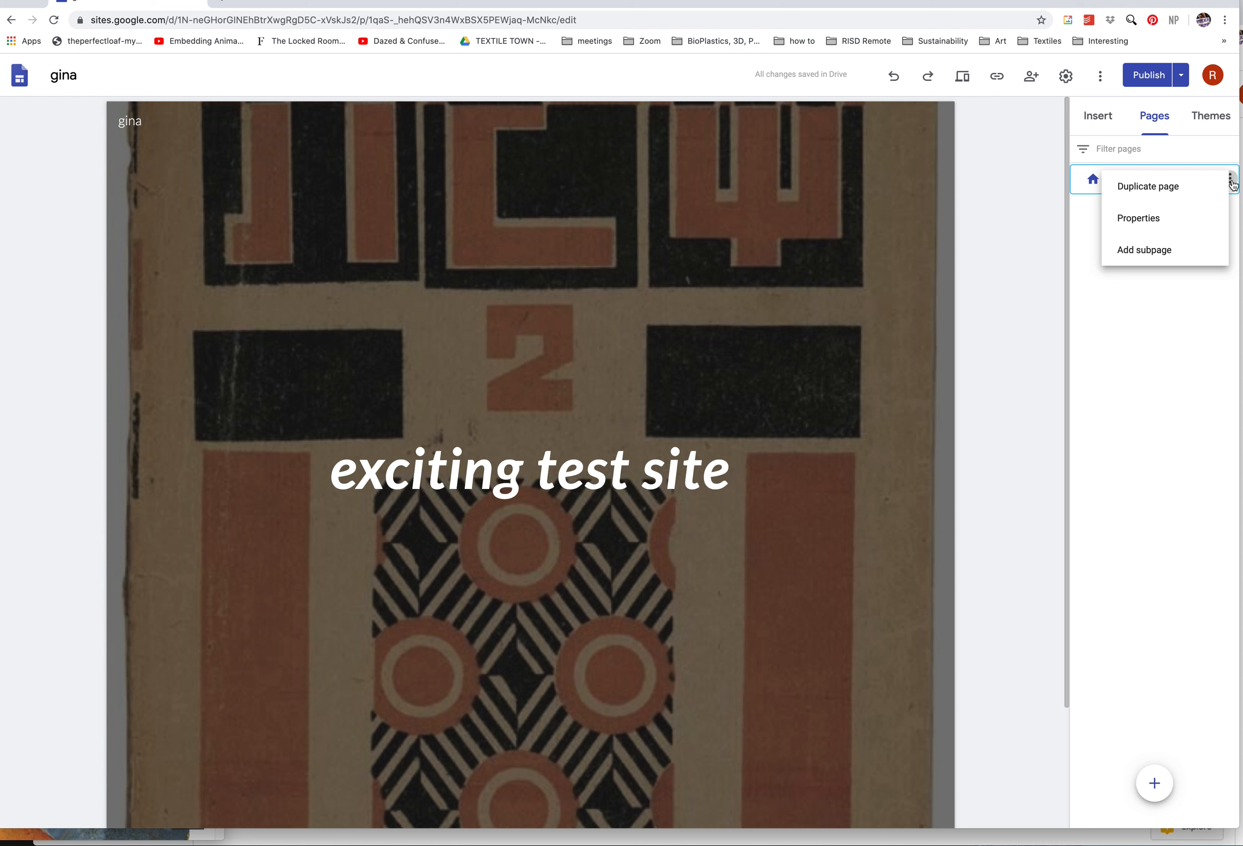
click(1156, 253)
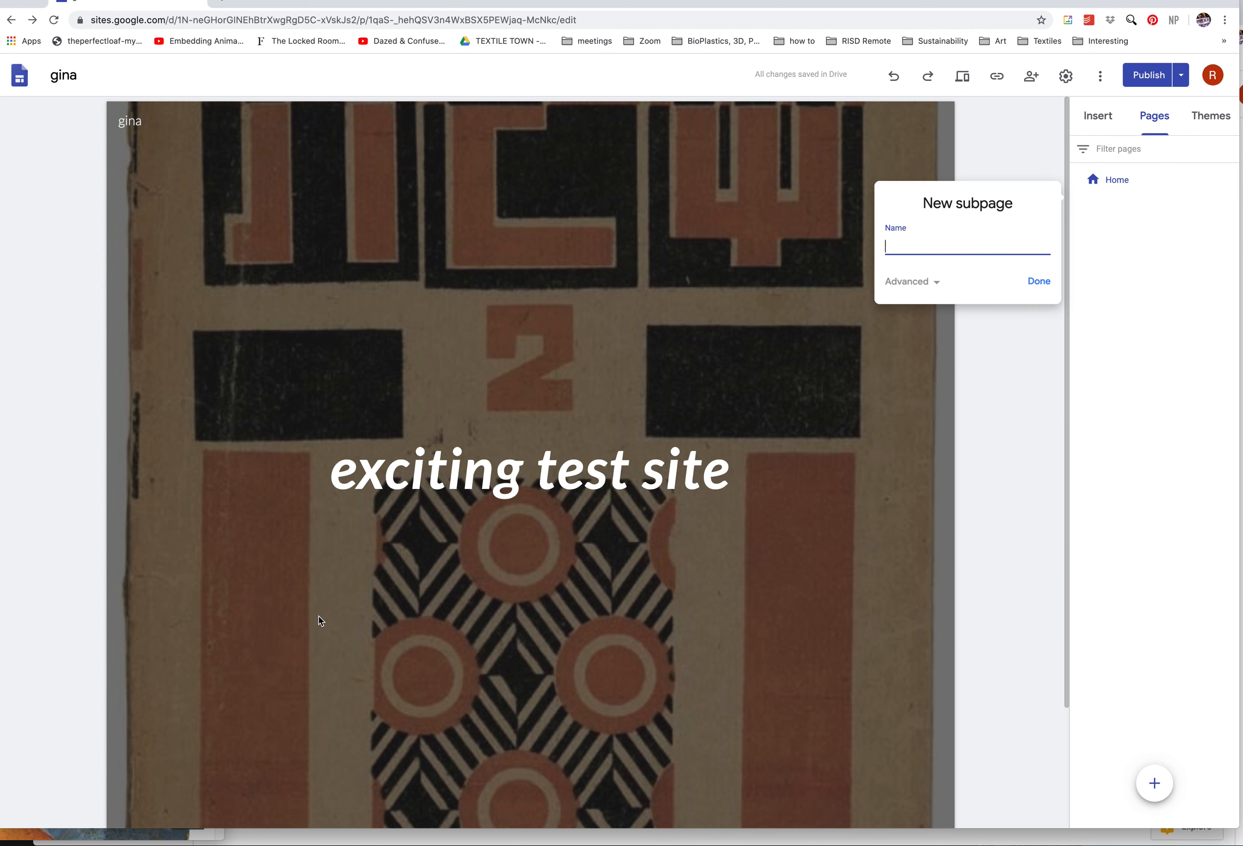
text(concept)
click(940, 282)
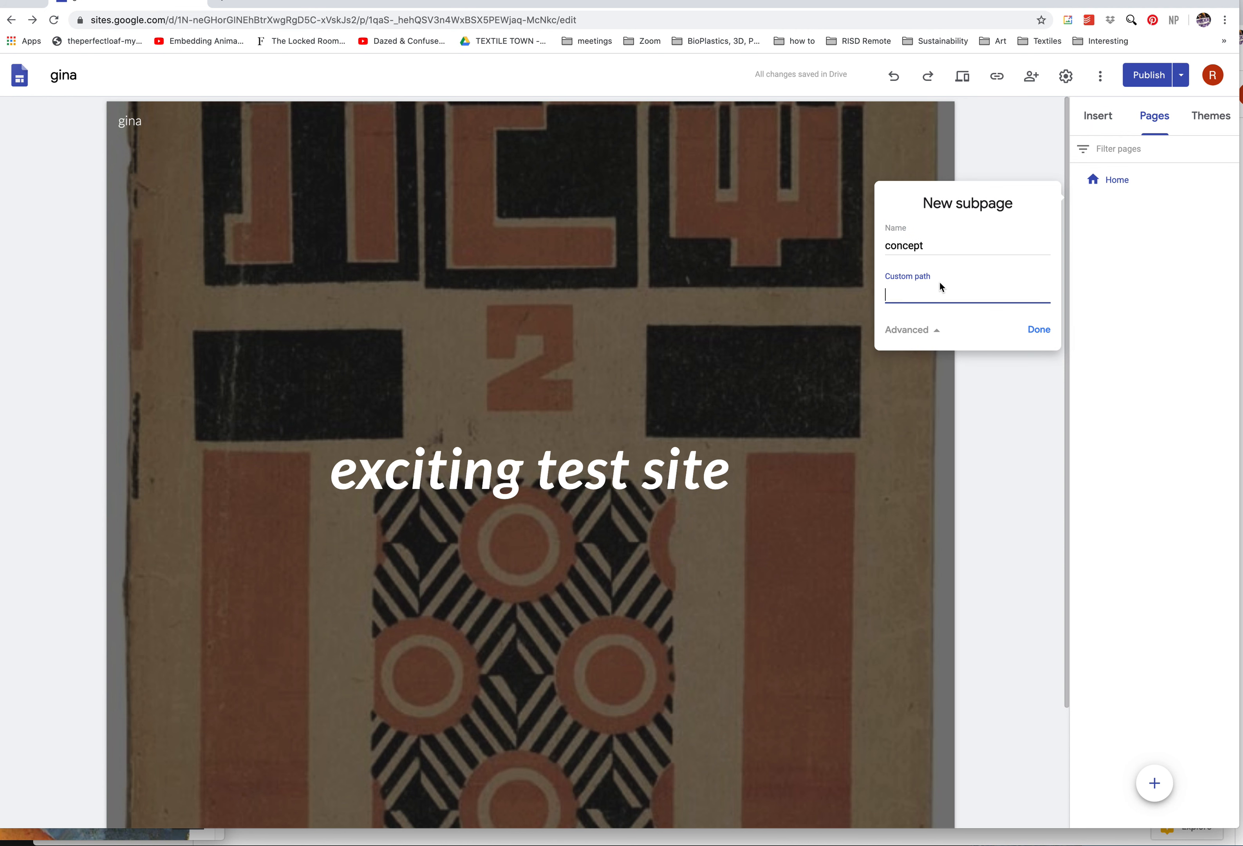
click(1038, 330)
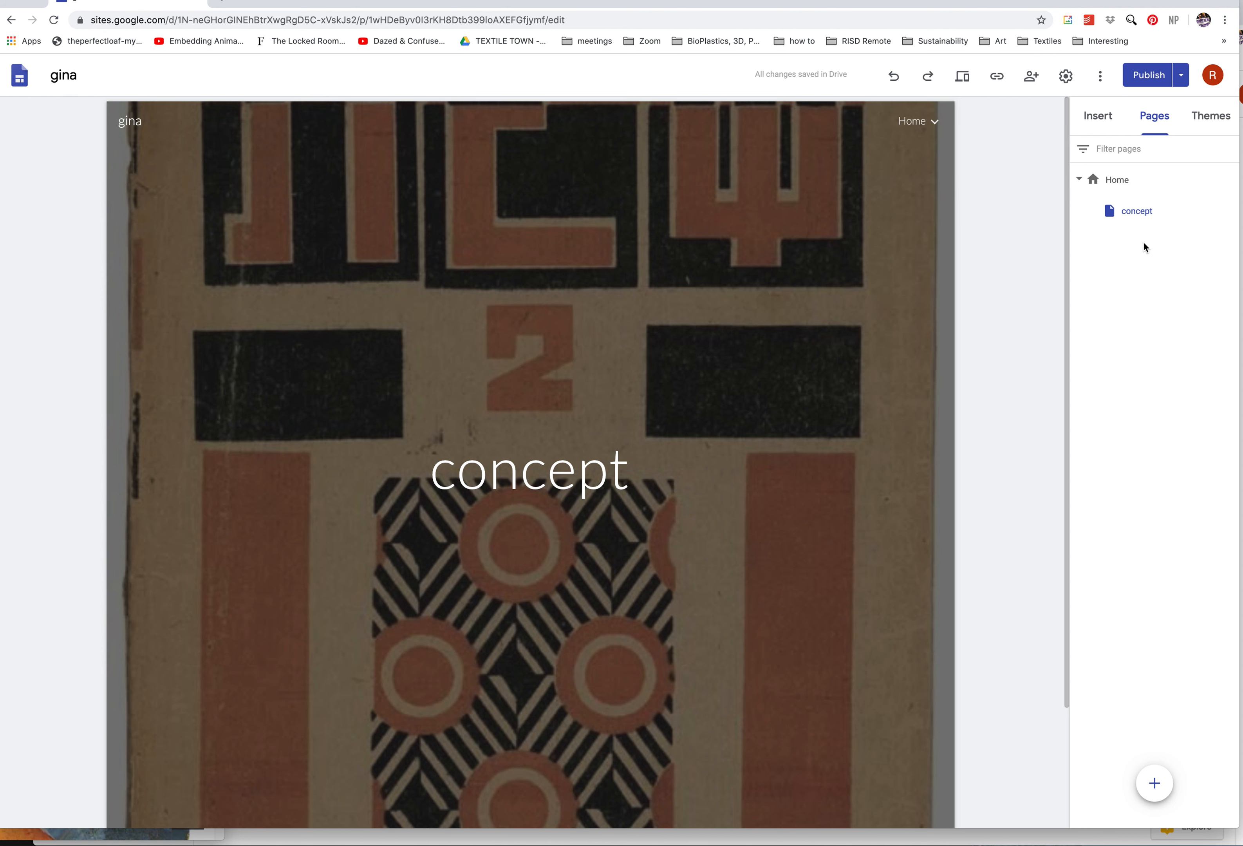
Add a second subpage named "final work" under the Home page and check the site's navigation list
click(1230, 179)
click(1163, 249)
text(final work)
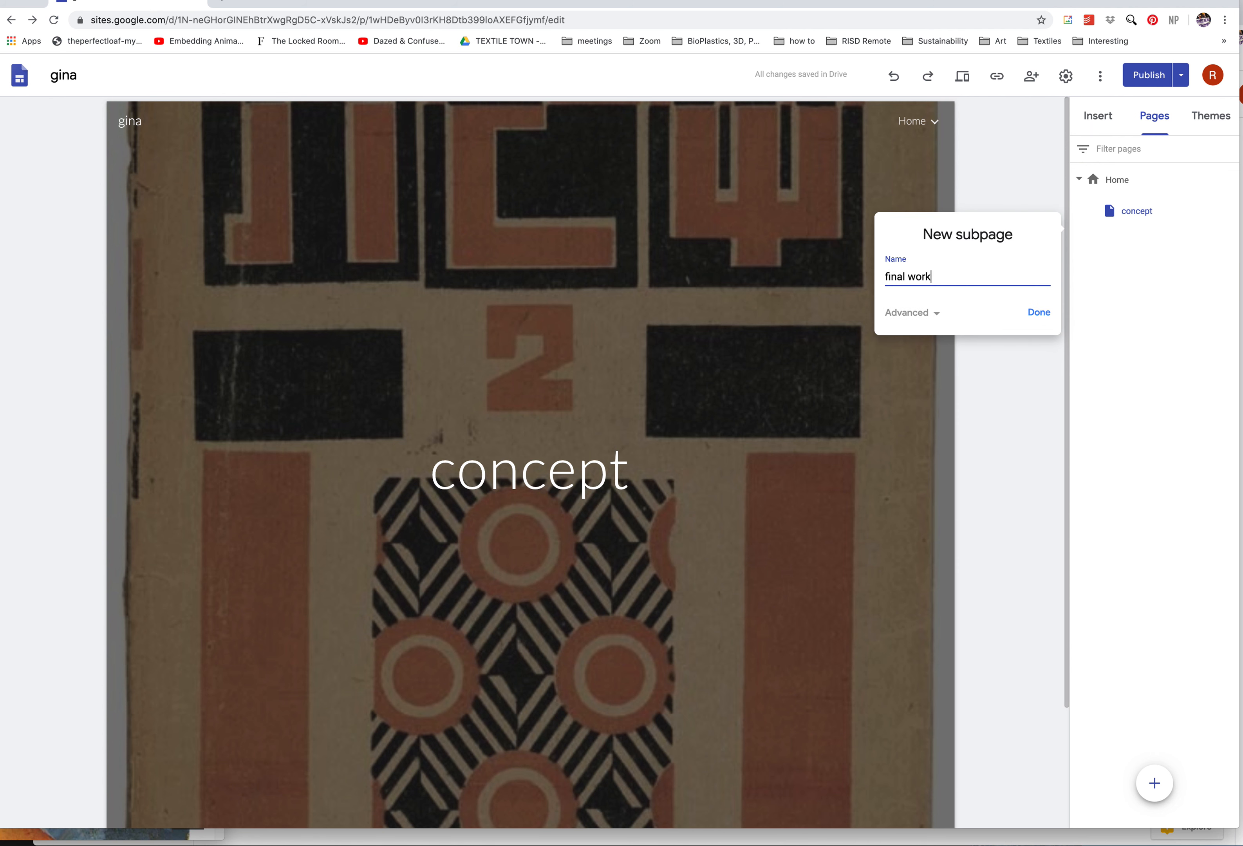
click(1044, 320)
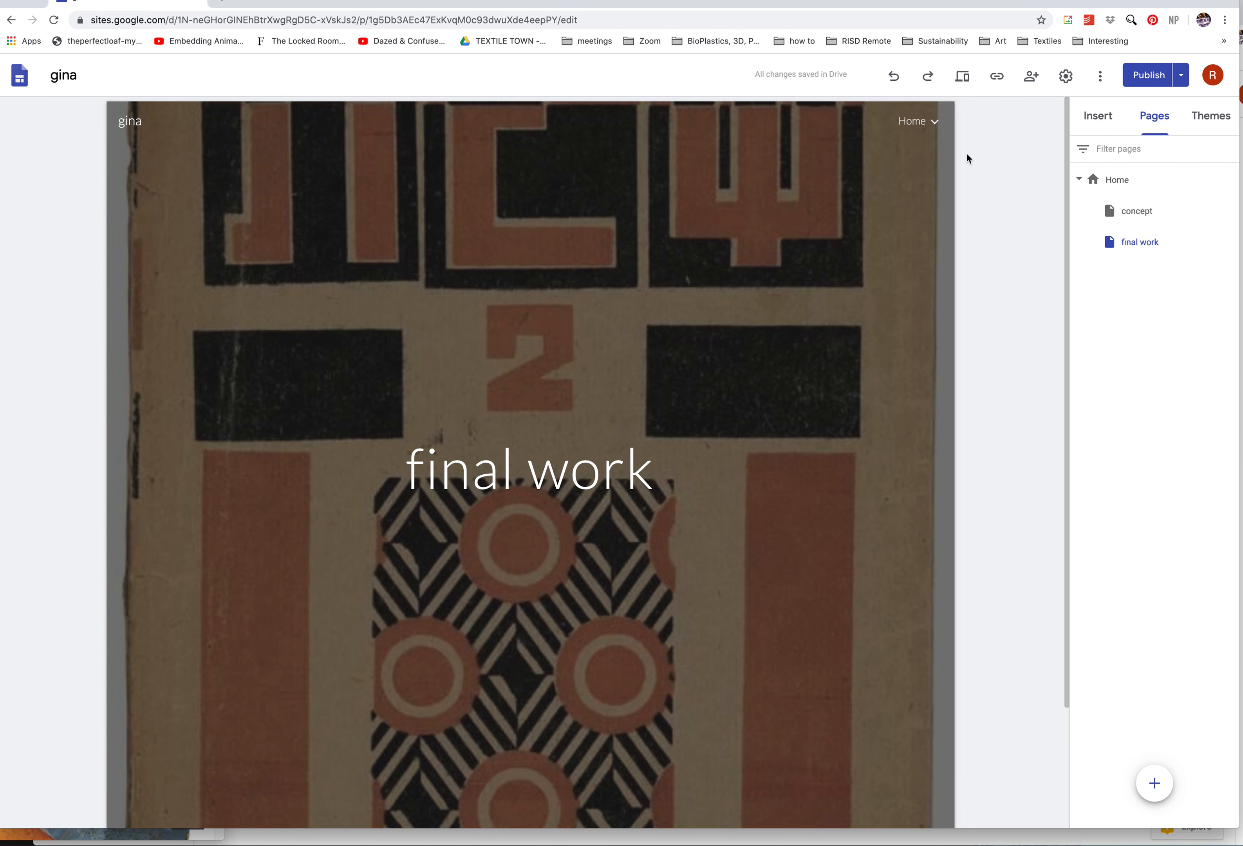
click(936, 125)
Create a subpage under "final work" and enter "final" in its name
click(1230, 242)
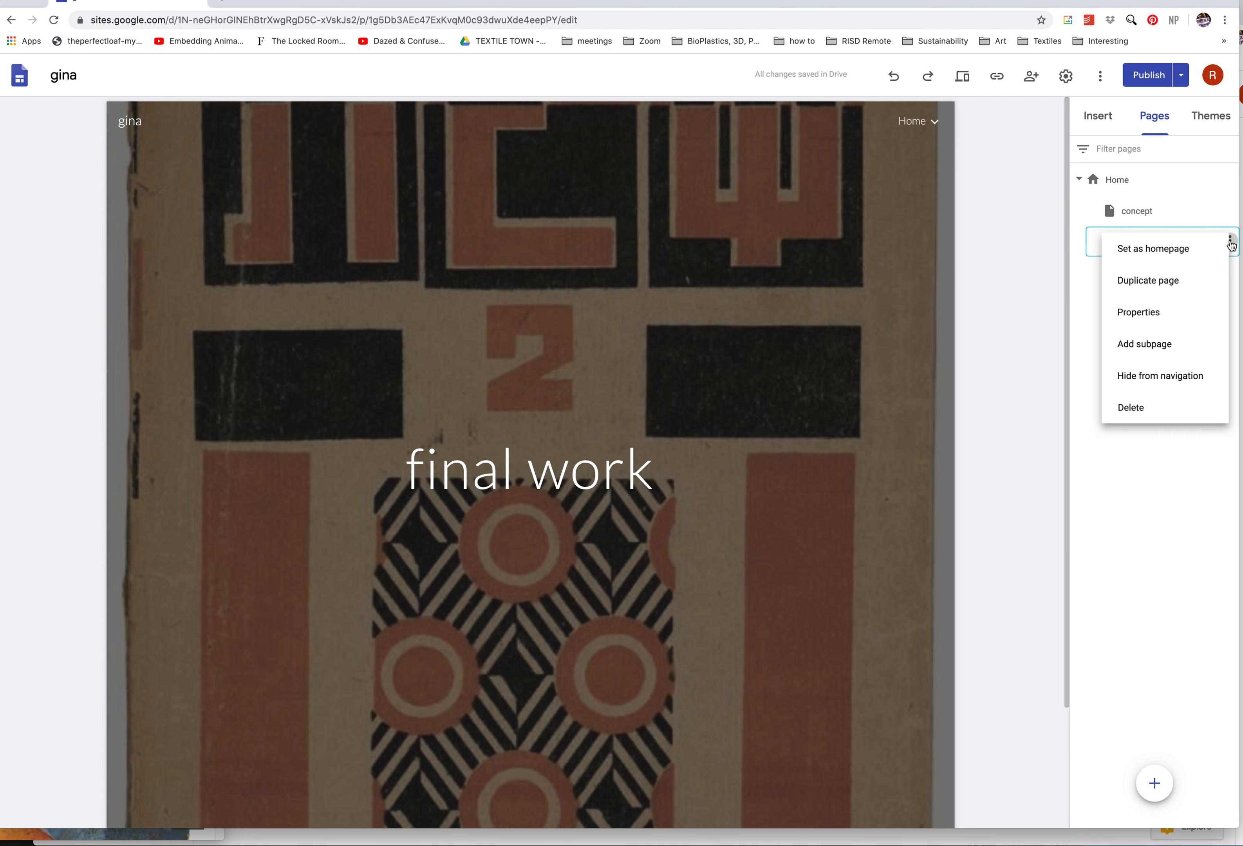
click(1144, 344)
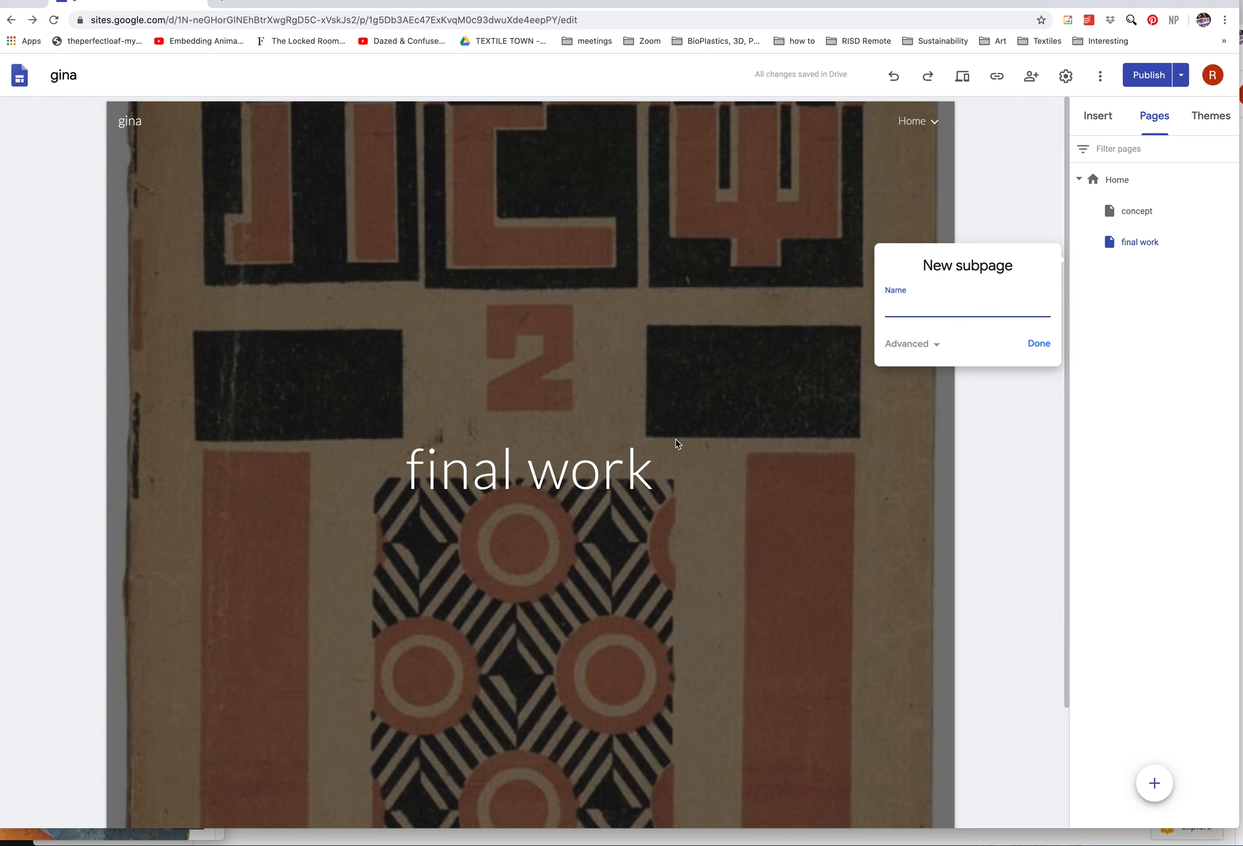
text(final)
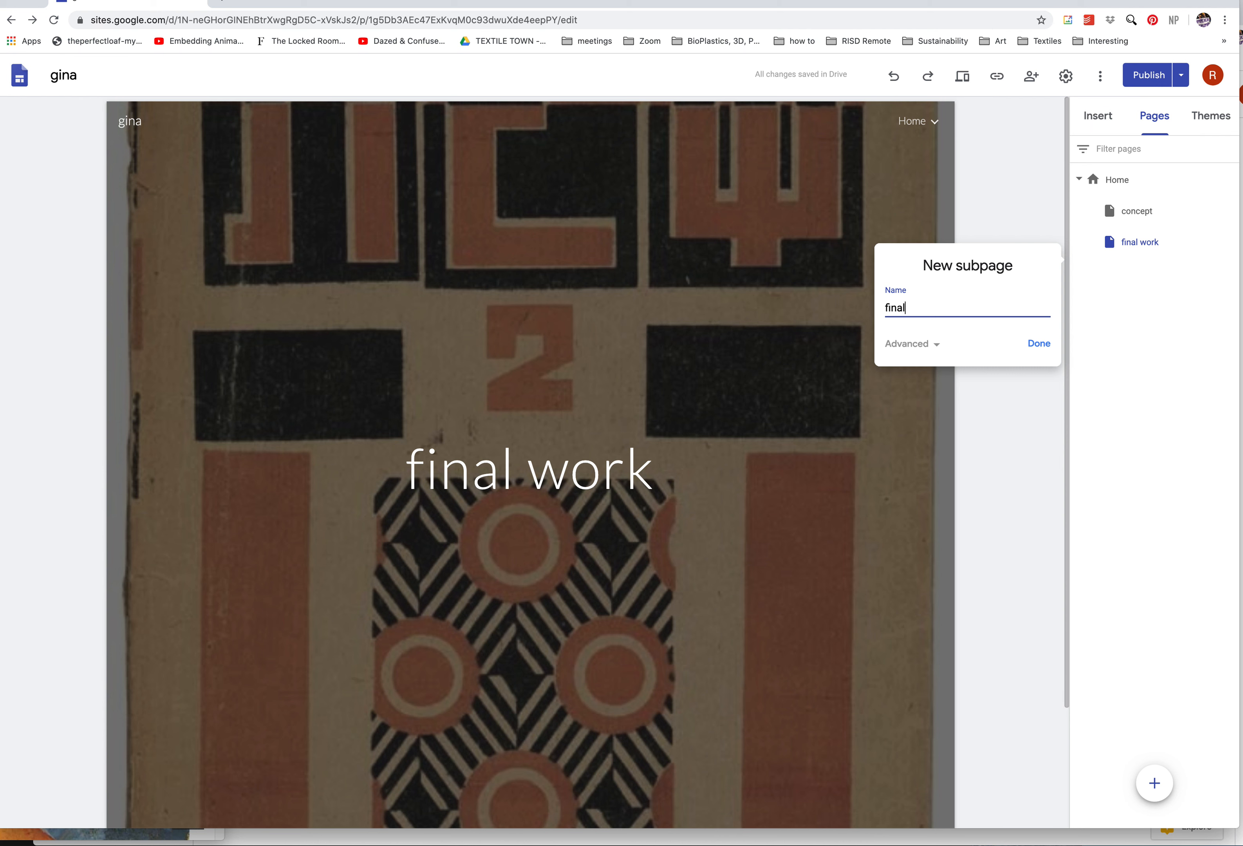